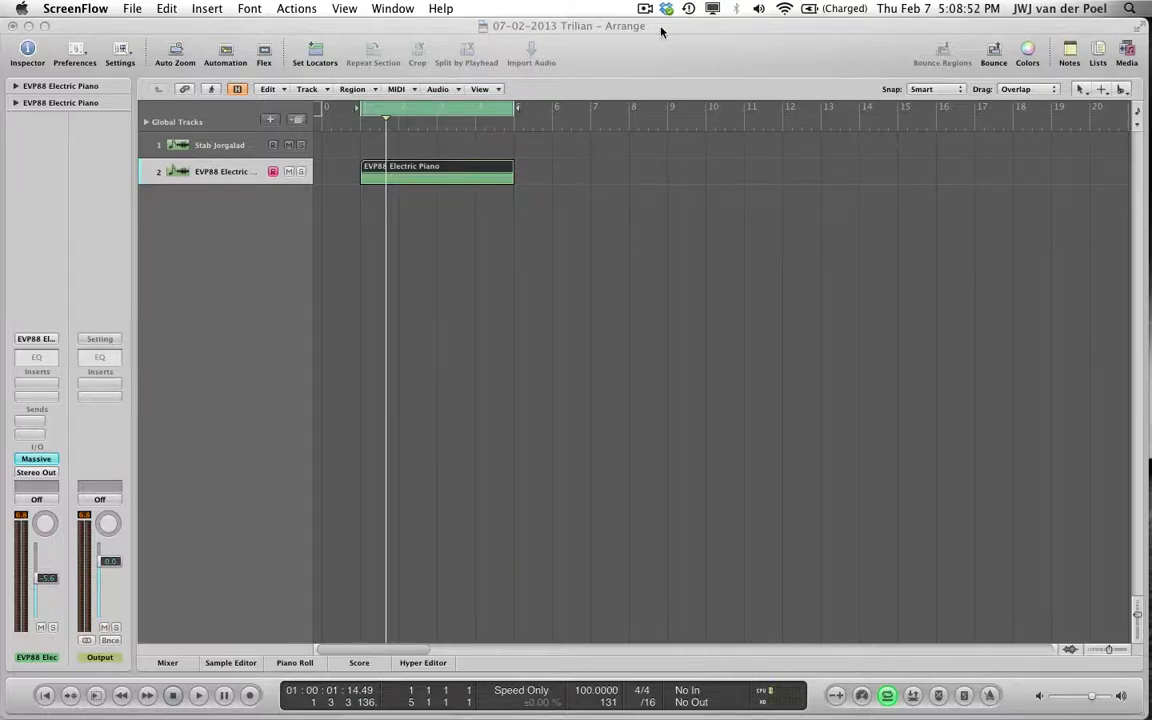
# - Select the EVP88 Electric Piano region and play the four-bar single held note from the start
pyautogui.click(450, 143)
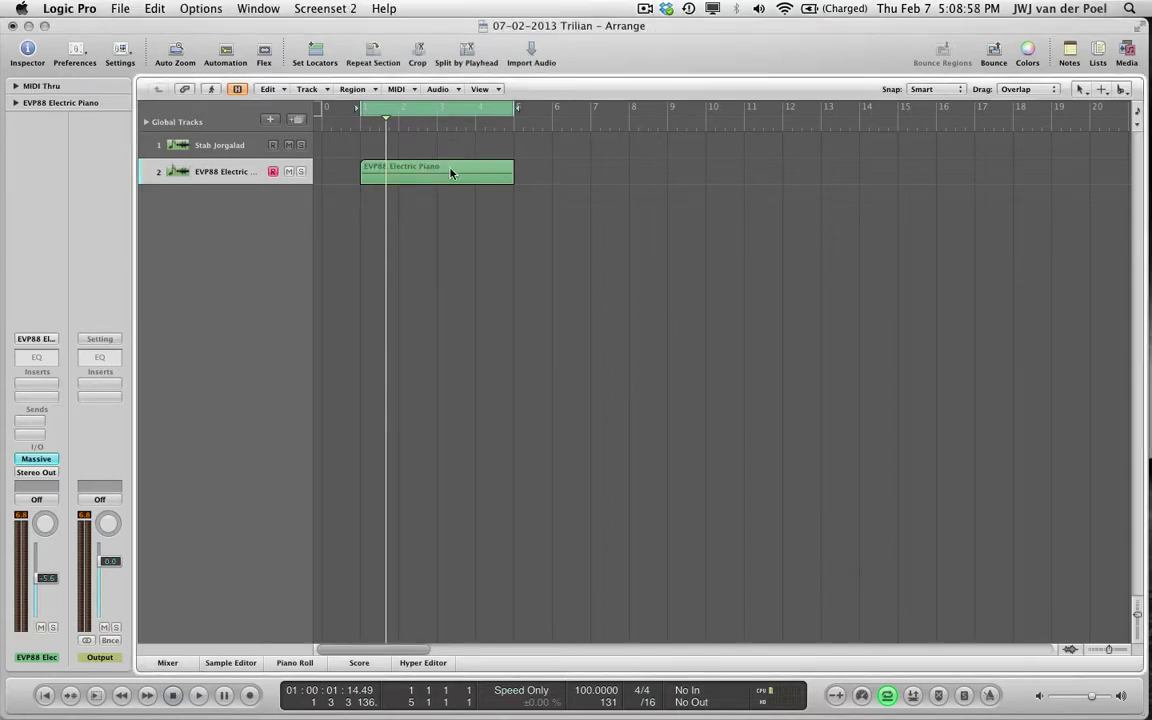
pyautogui.click(450, 173)
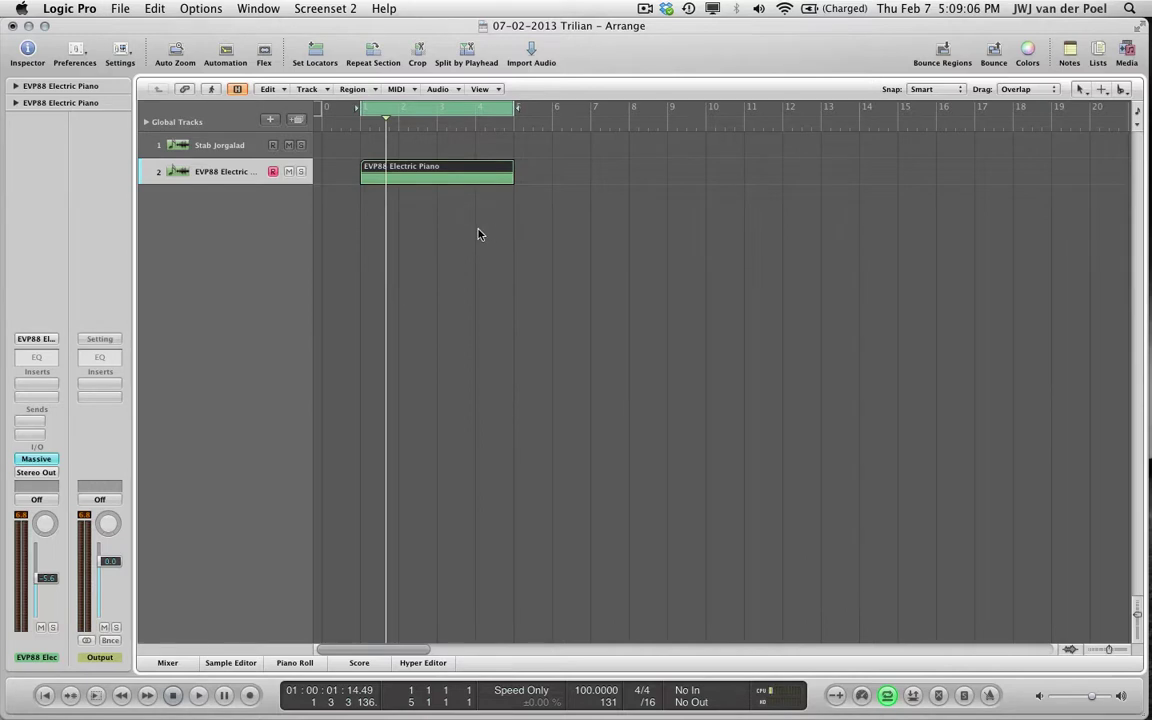
pyautogui.press('space')
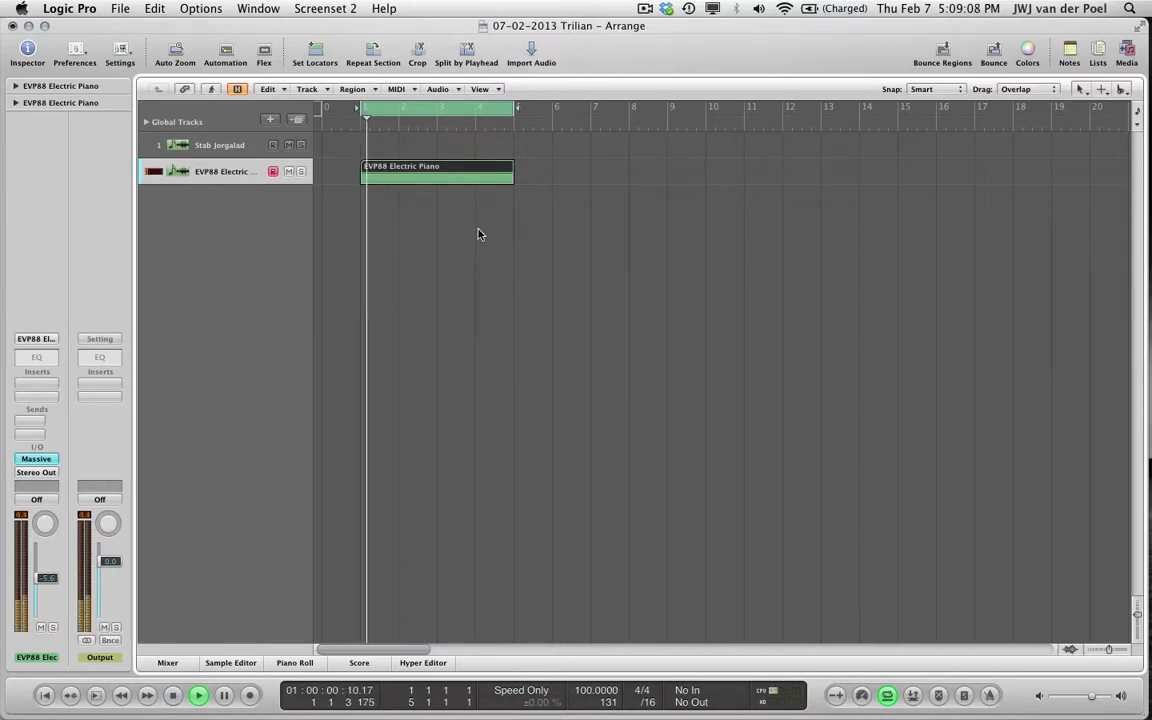
pyautogui.press('XF86AudioRaiseVolume')
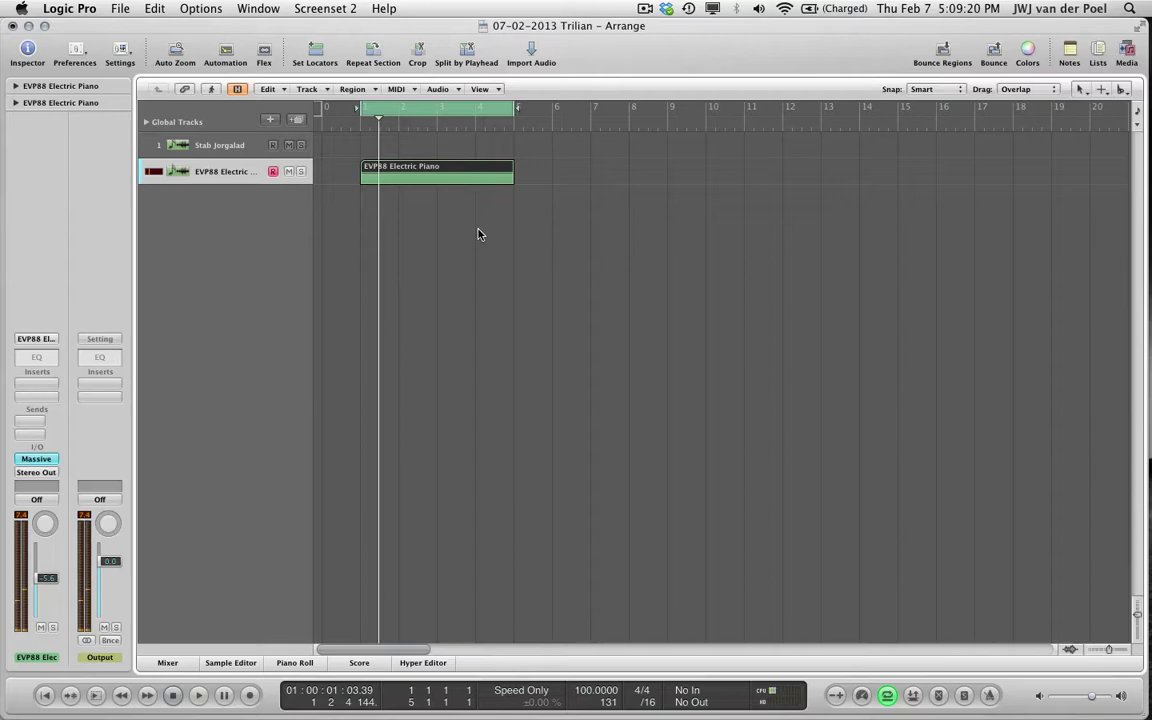
pyautogui.press('super+6')
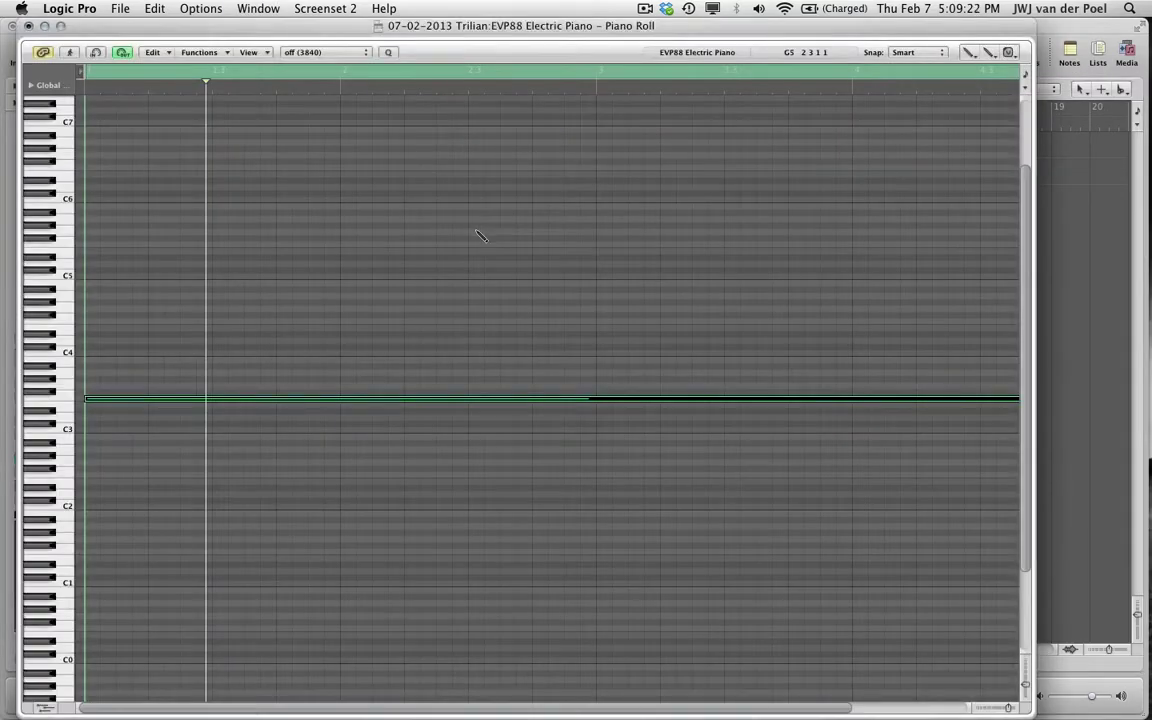
pyautogui.hotkey('ctrl', 'Left')
pyautogui.hotkey('ctrl', 'Left')
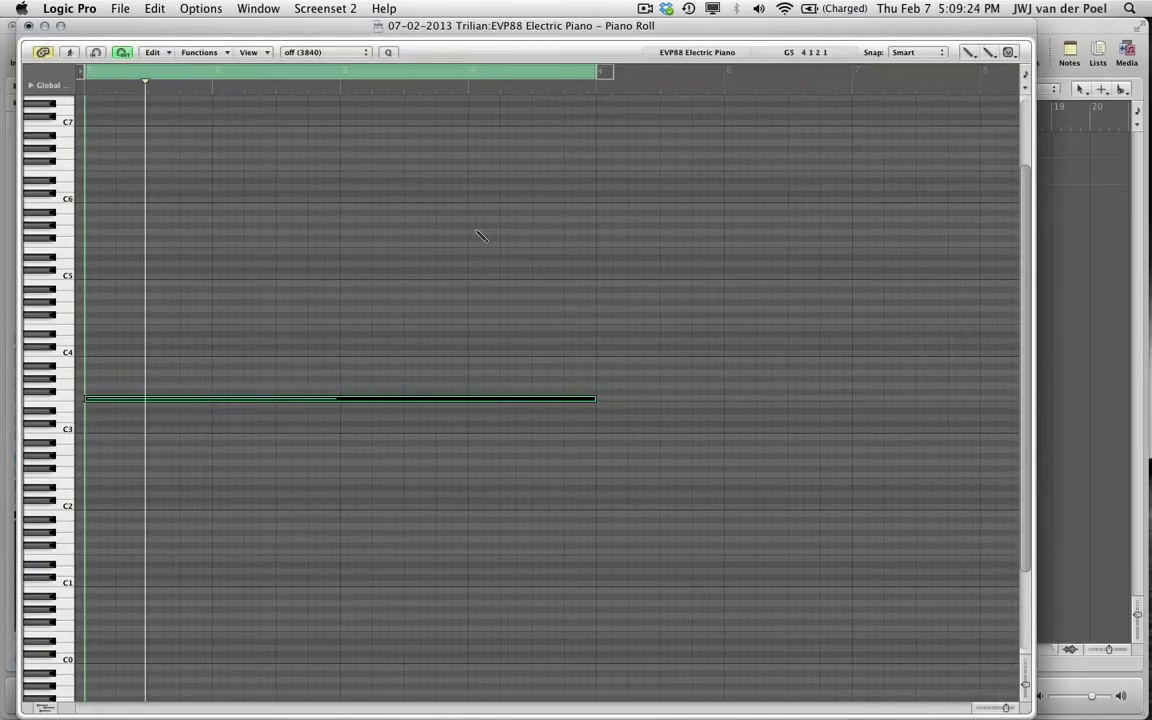
pyautogui.click(28, 25)
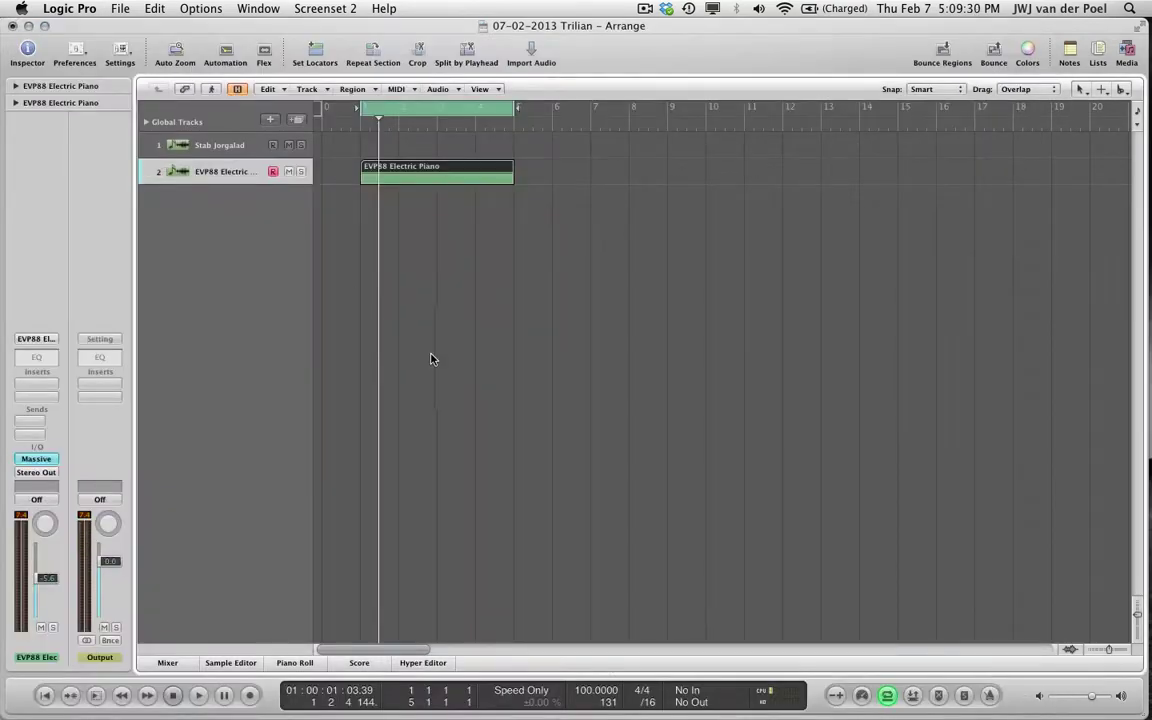
# - Open the Massive interface showing the Lullaby in F patch and move its window up-left
pyautogui.click(37, 459)
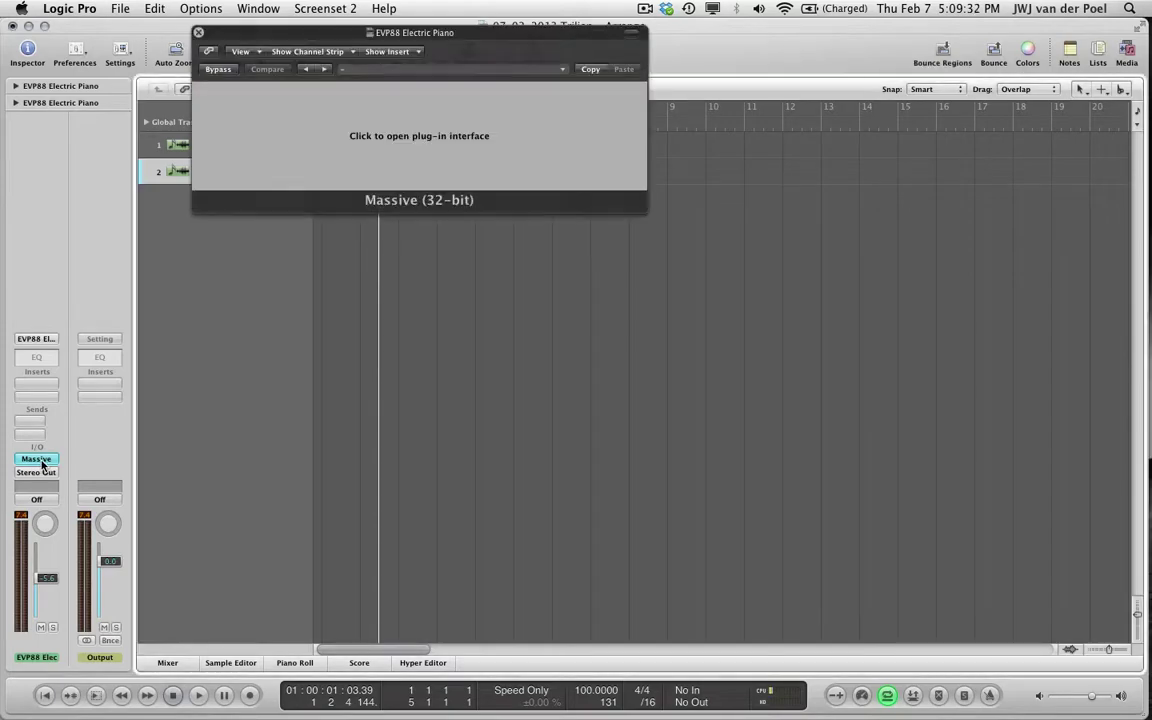
pyautogui.click(516, 138)
pyautogui.moveTo(553, 97); pyautogui.dragTo(483, 52)
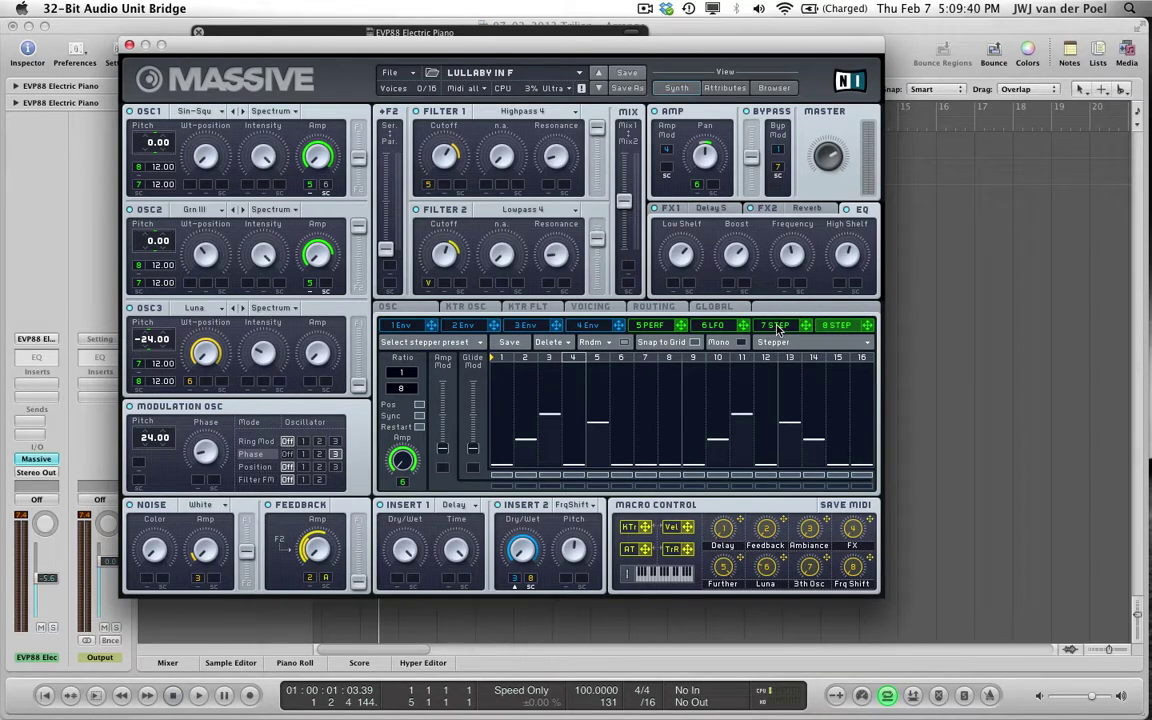
# - Compare stepper 8 and 7 patterns, keep slot 7 as Stepper, then view LFO 6
pyautogui.click(822, 327)
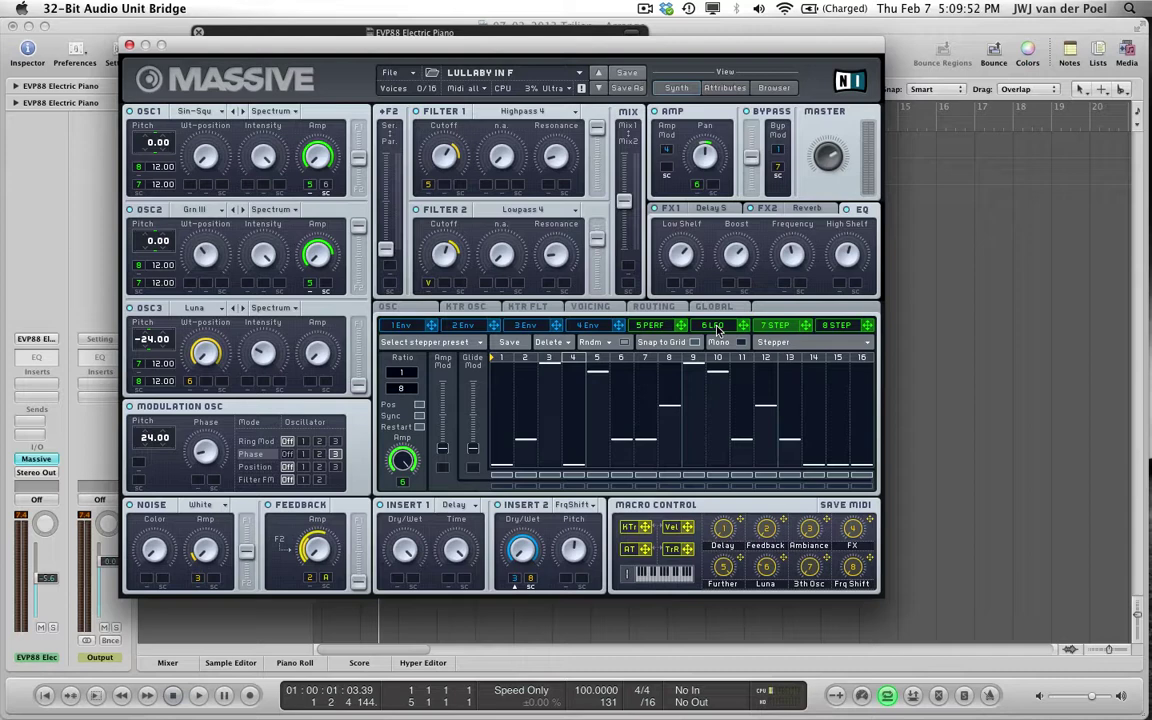
pyautogui.click(836, 328)
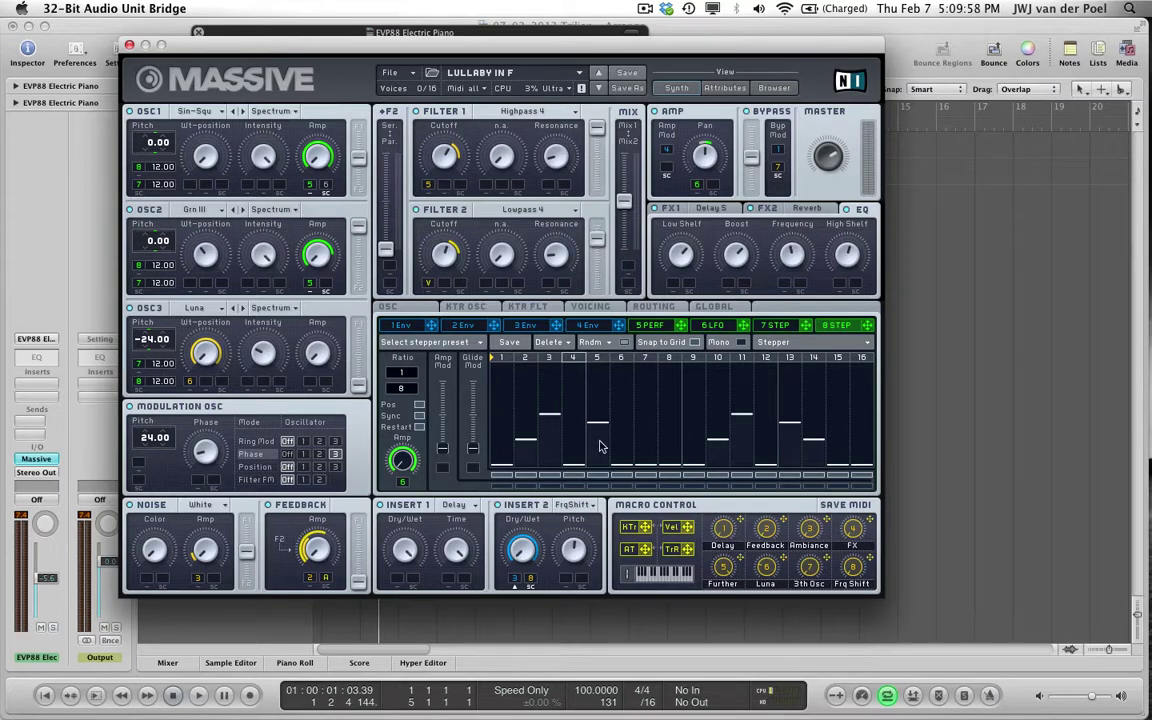
pyautogui.click(776, 331)
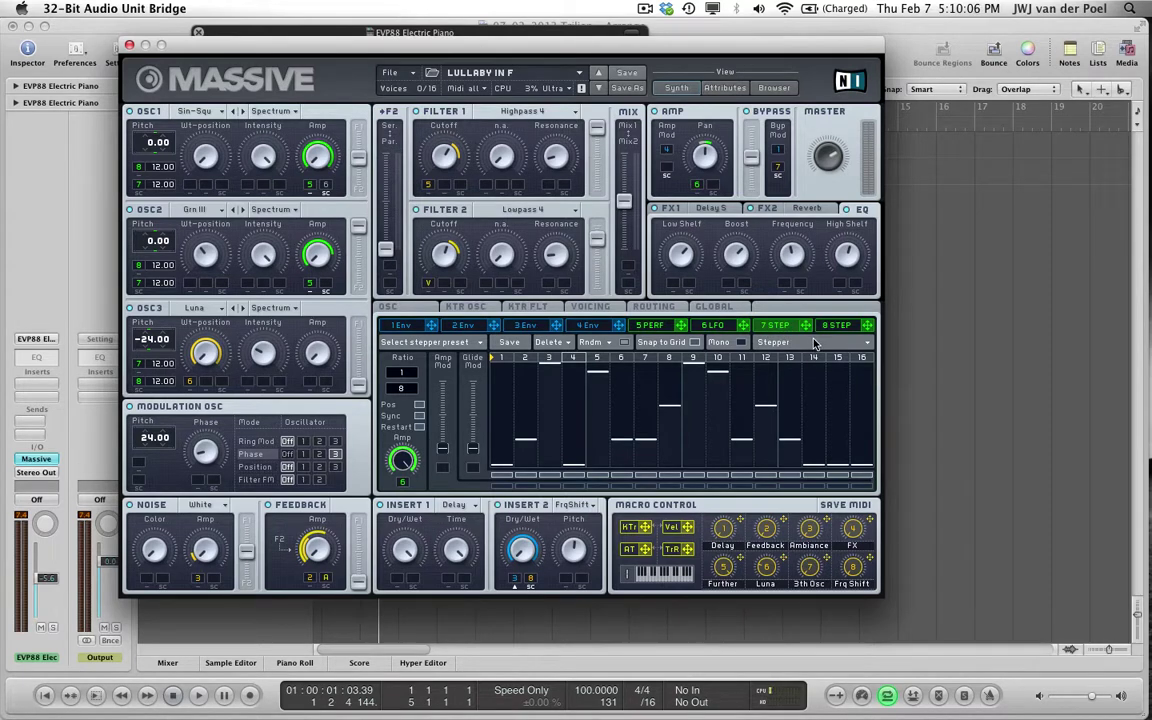
pyautogui.click(795, 343)
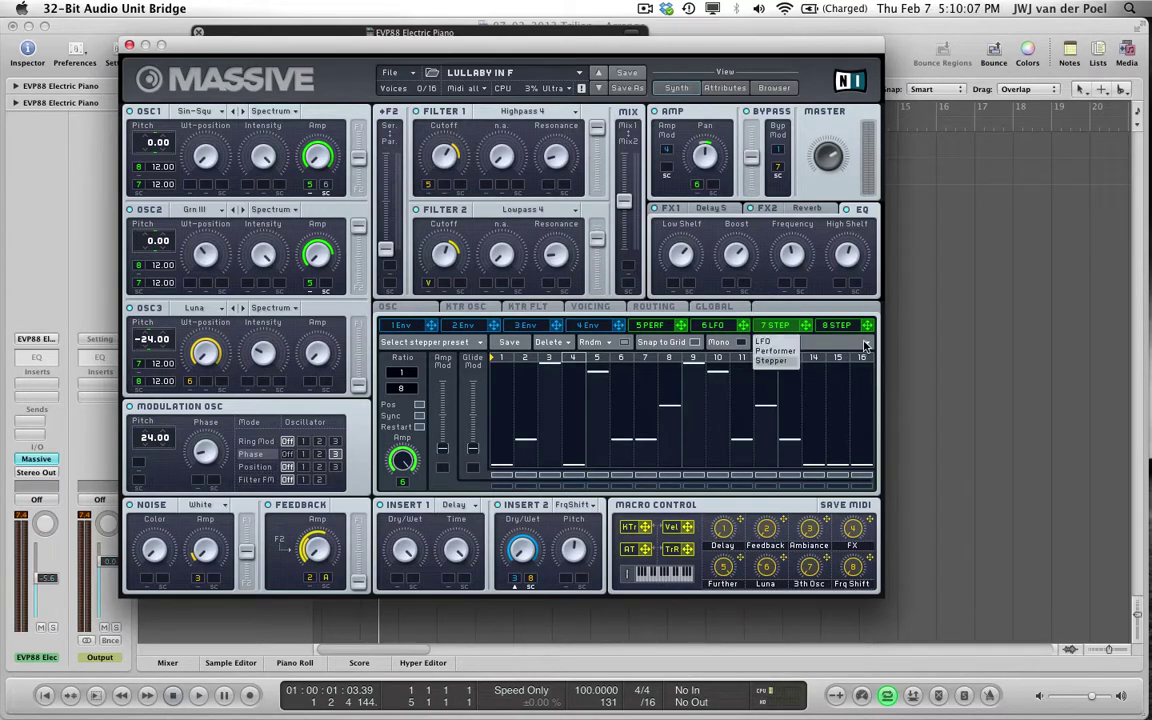
pyautogui.click(787, 360)
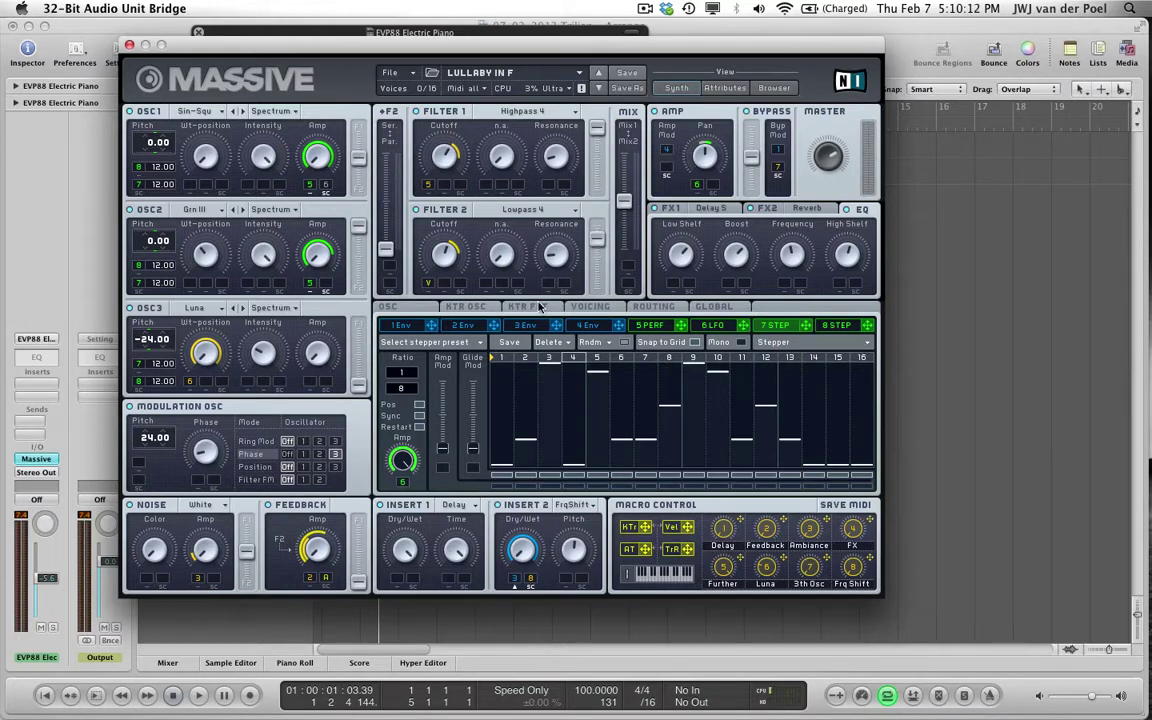
pyautogui.click(710, 325)
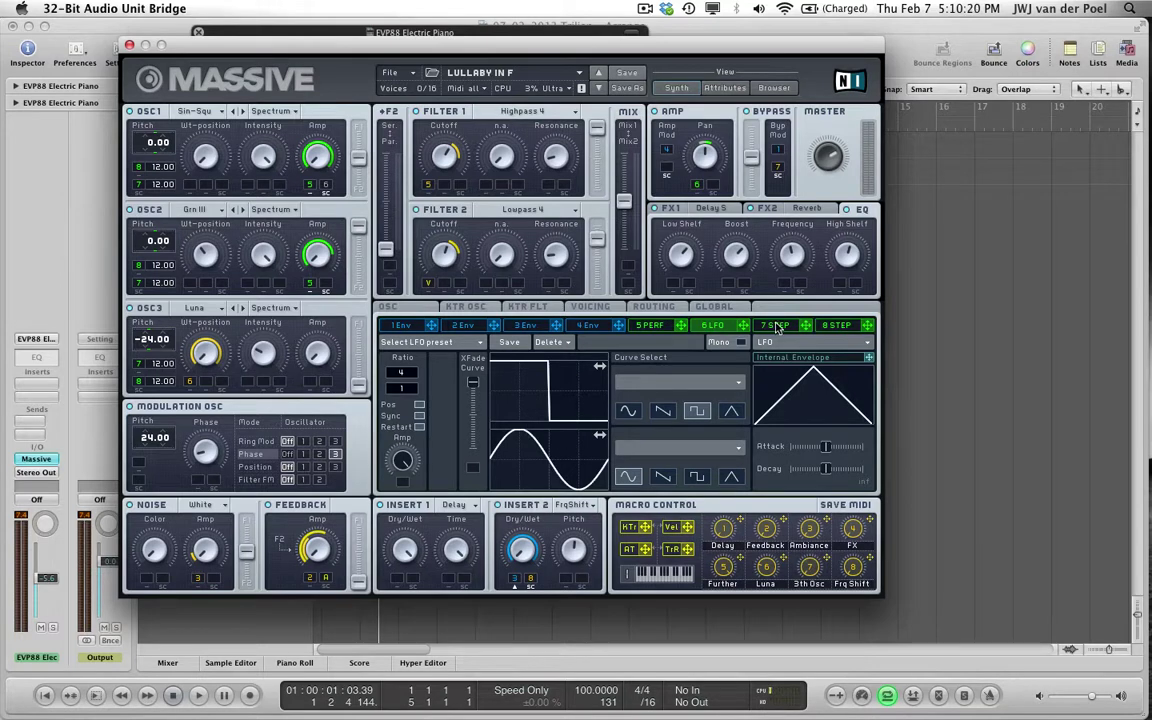
# - Play briefly while switching between stepper 8 and 7 patterns, finishing on stepper 7
pyautogui.click(835, 328)
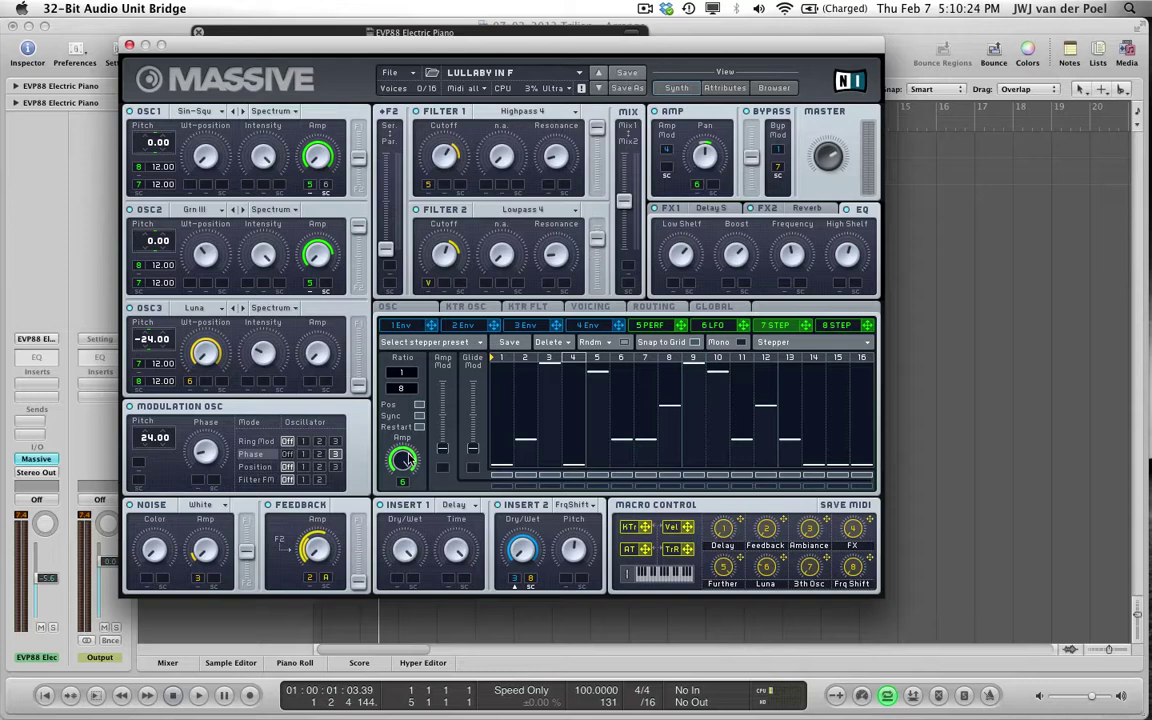
pyautogui.click(587, 342)
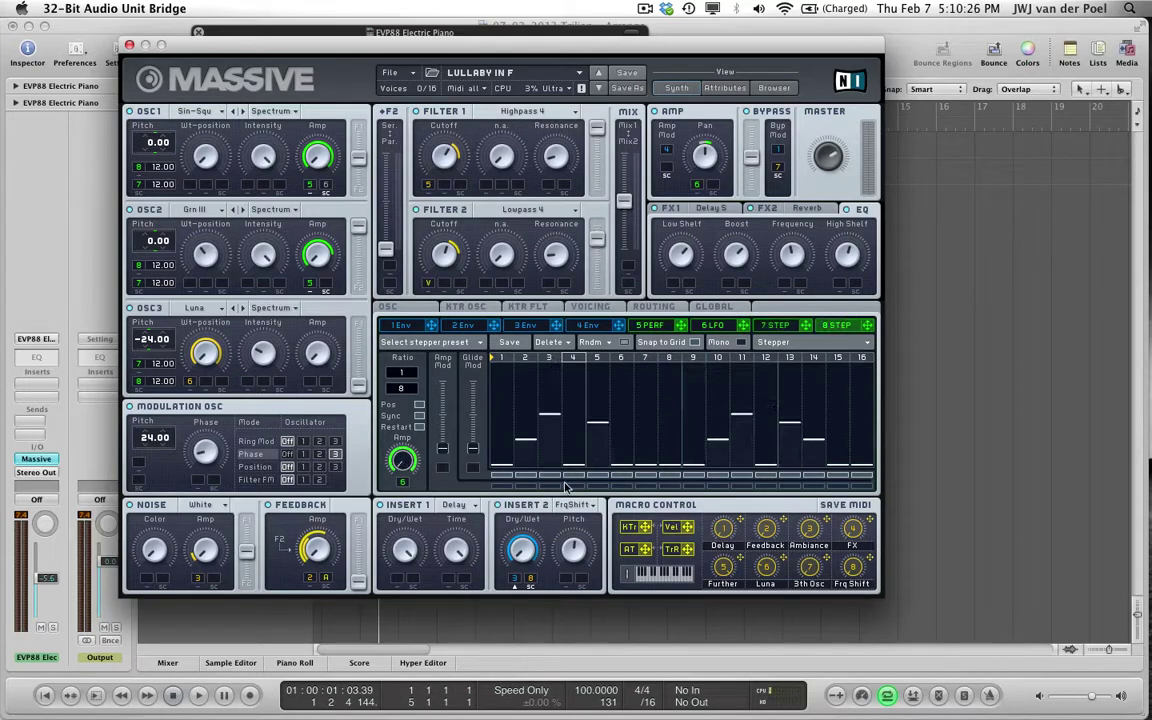
pyautogui.click(783, 329)
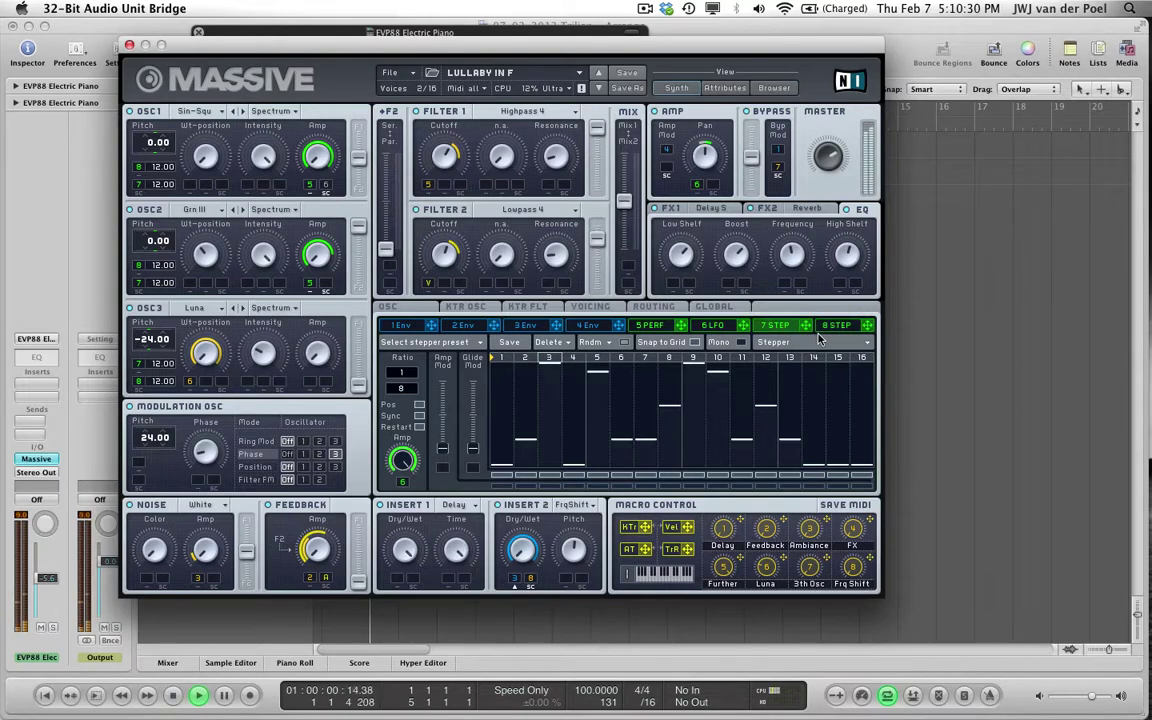
pyautogui.press('space')
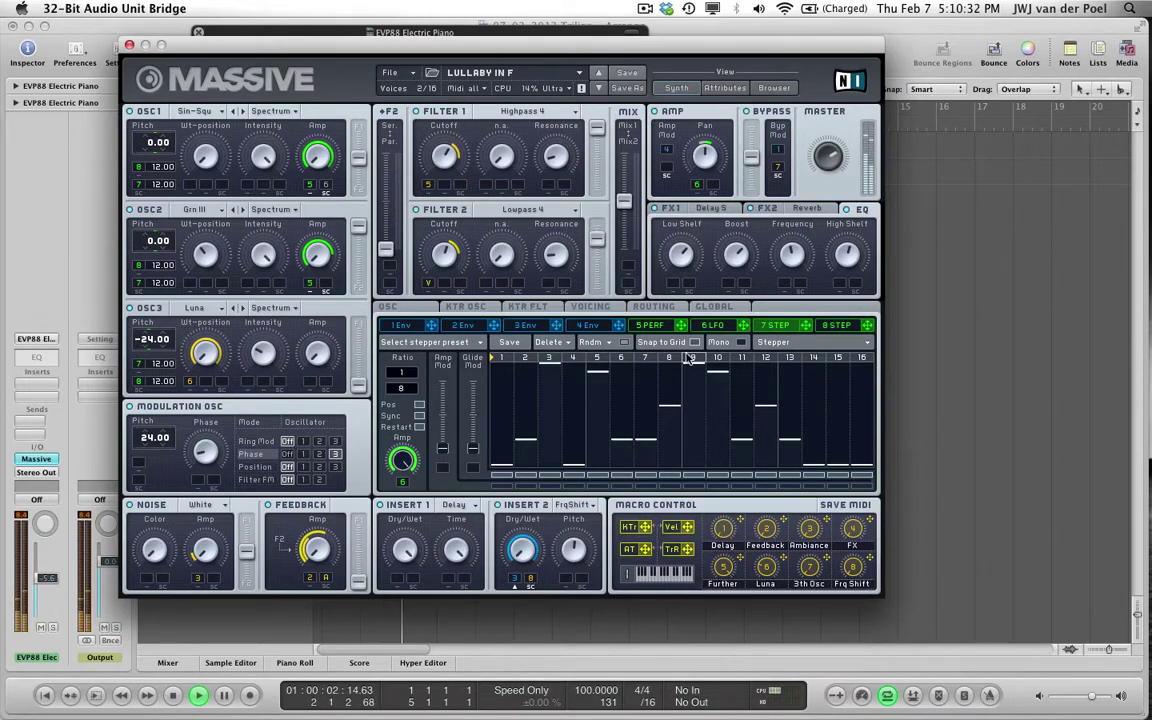
pyautogui.click(831, 329)
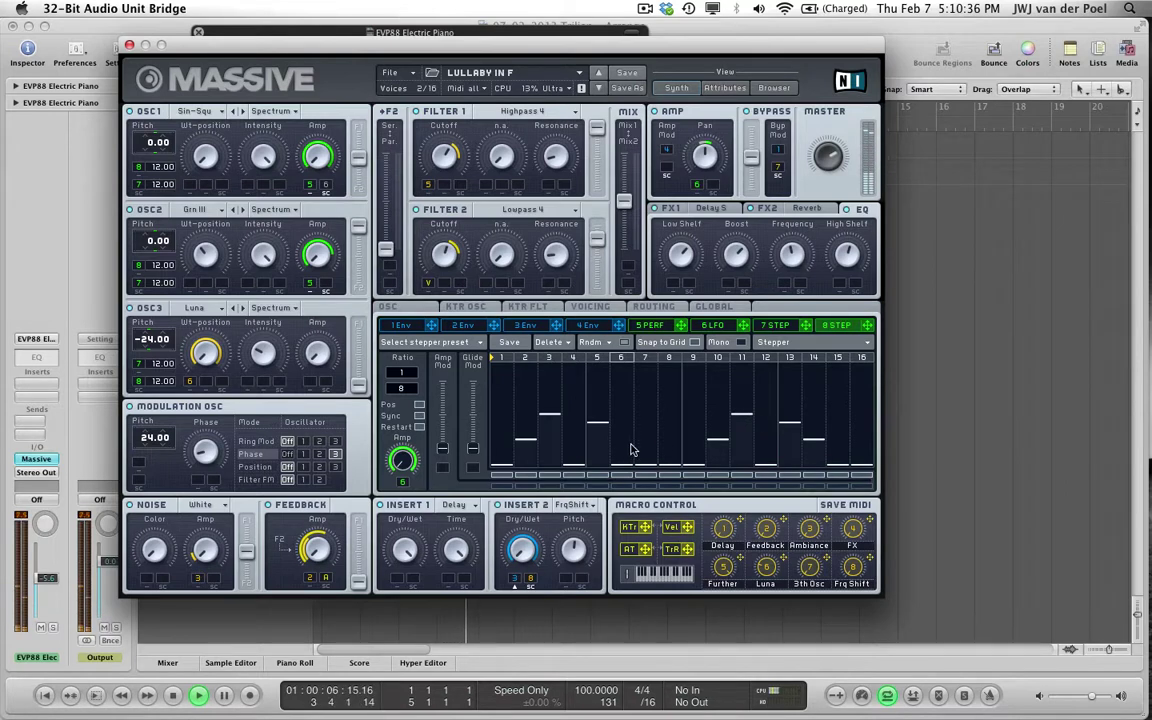
pyautogui.press('space')
pyautogui.click(772, 325)
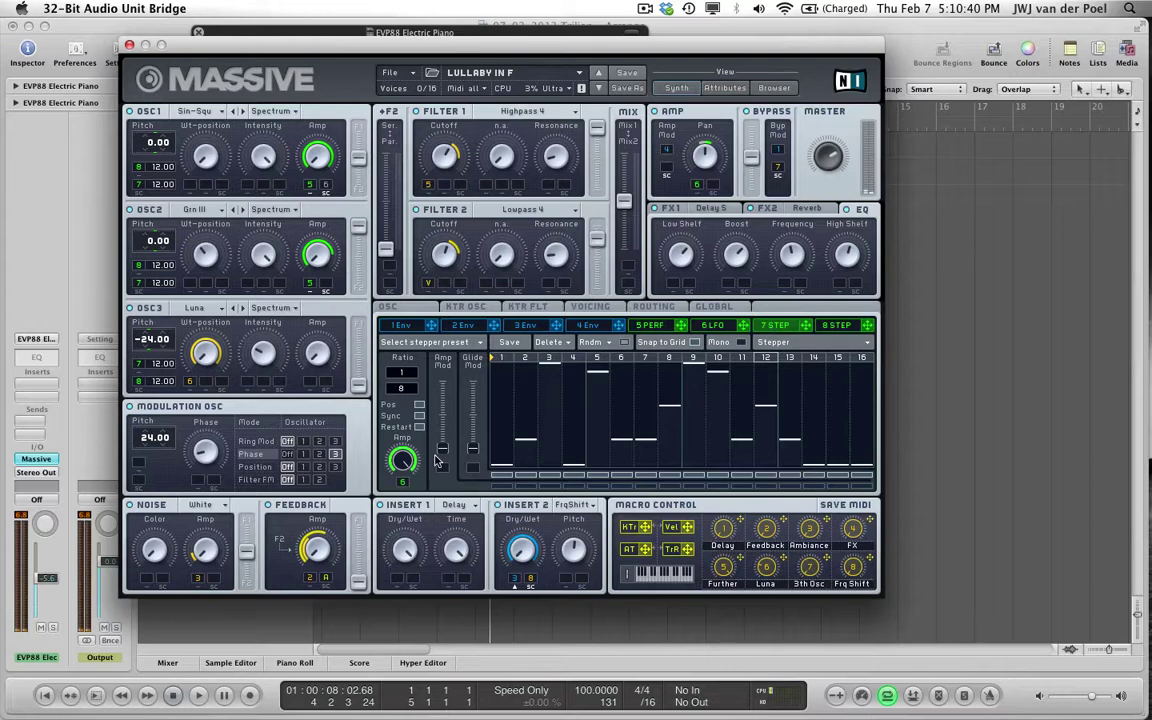
# - Drag the Massive window down and to the right
pyautogui.moveTo(378, 50); pyautogui.dragTo(496, 76)
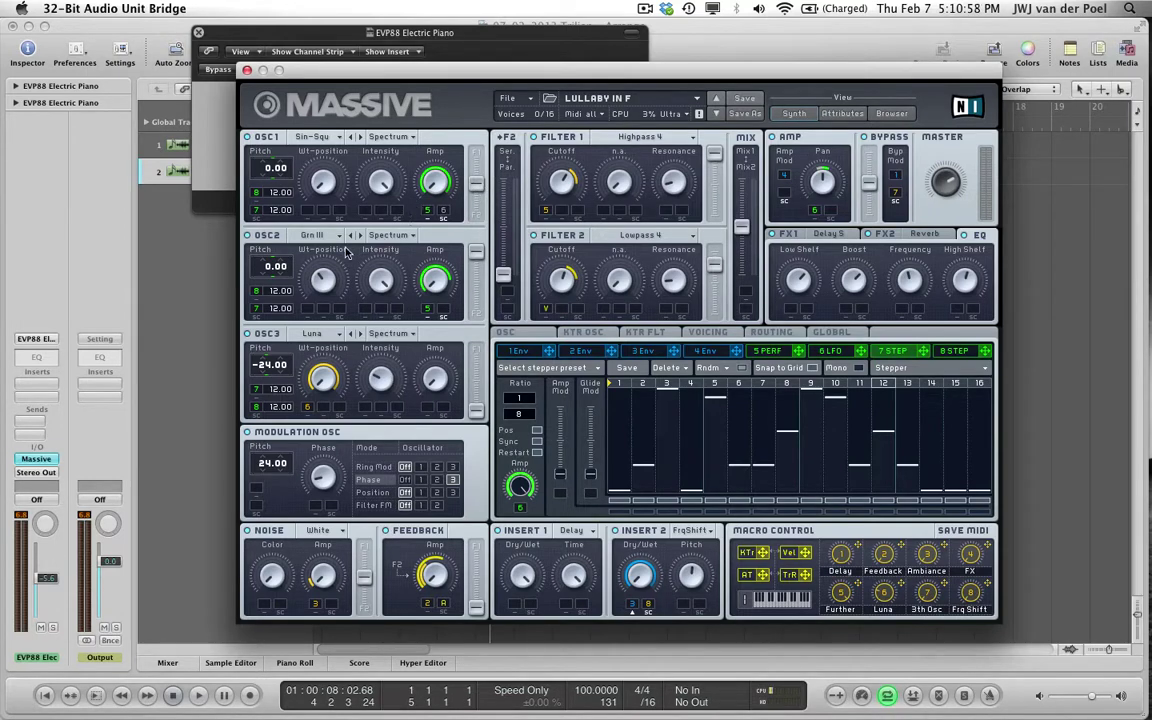
pyautogui.click(314, 240)
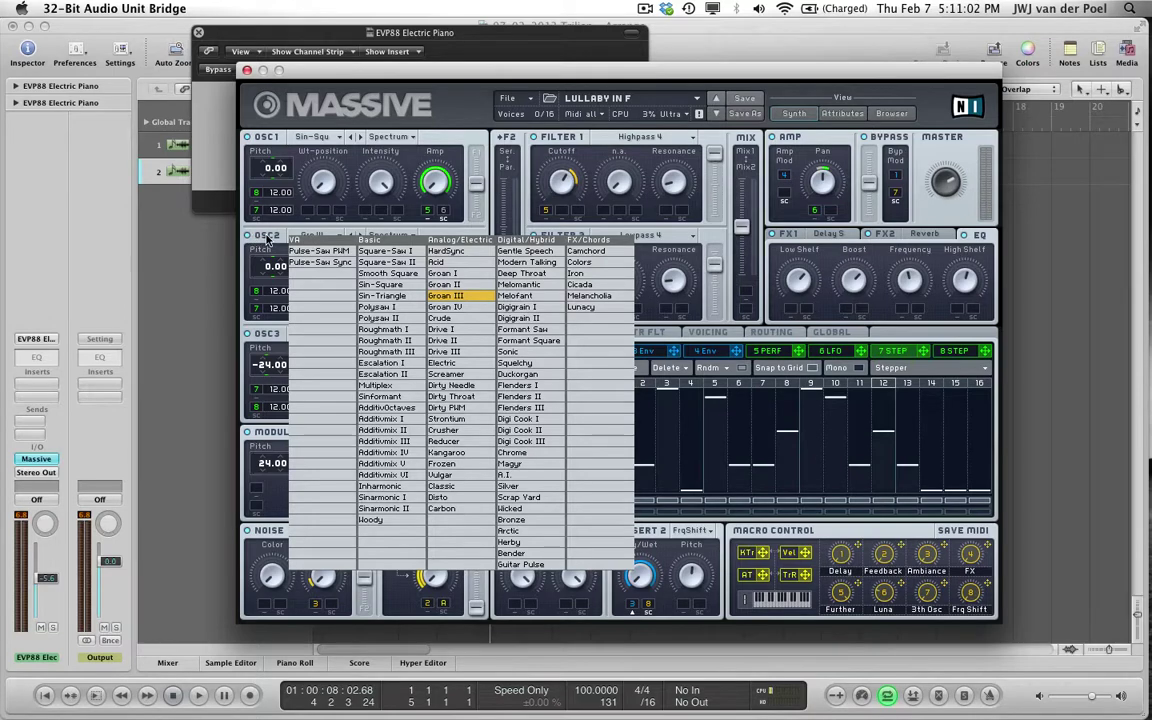
pyautogui.click(266, 239)
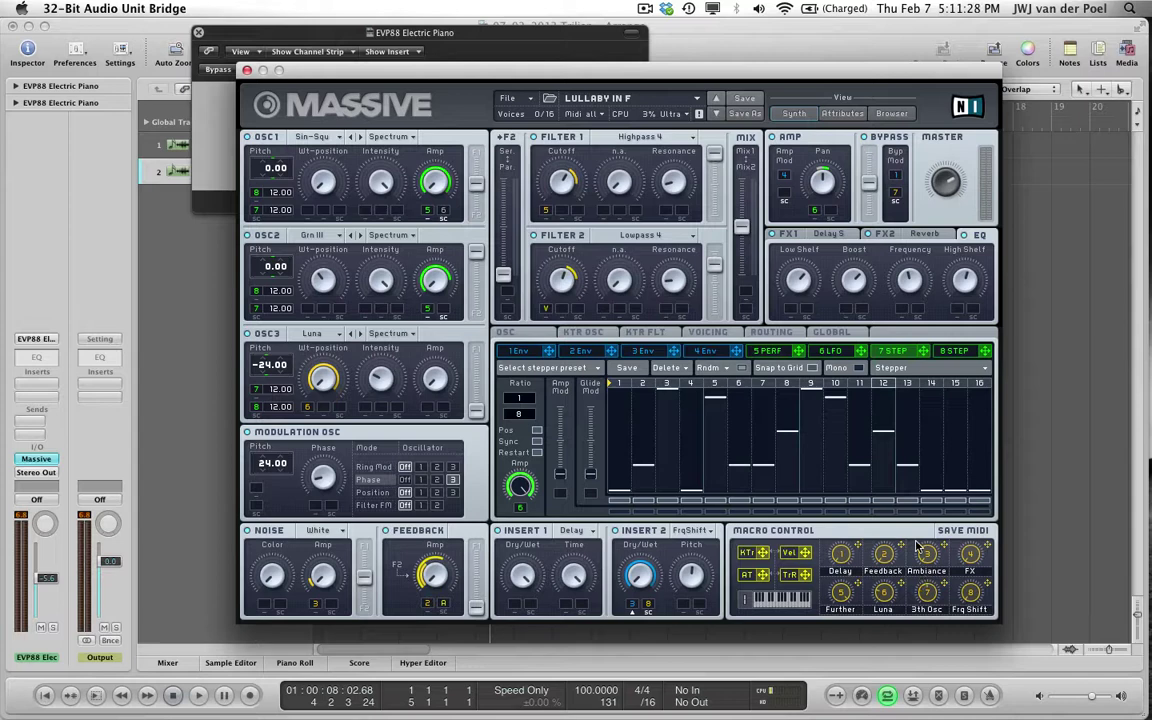
# - Start playback to hear the Lullaby in F stepped melody from the held note
pyautogui.press('space')
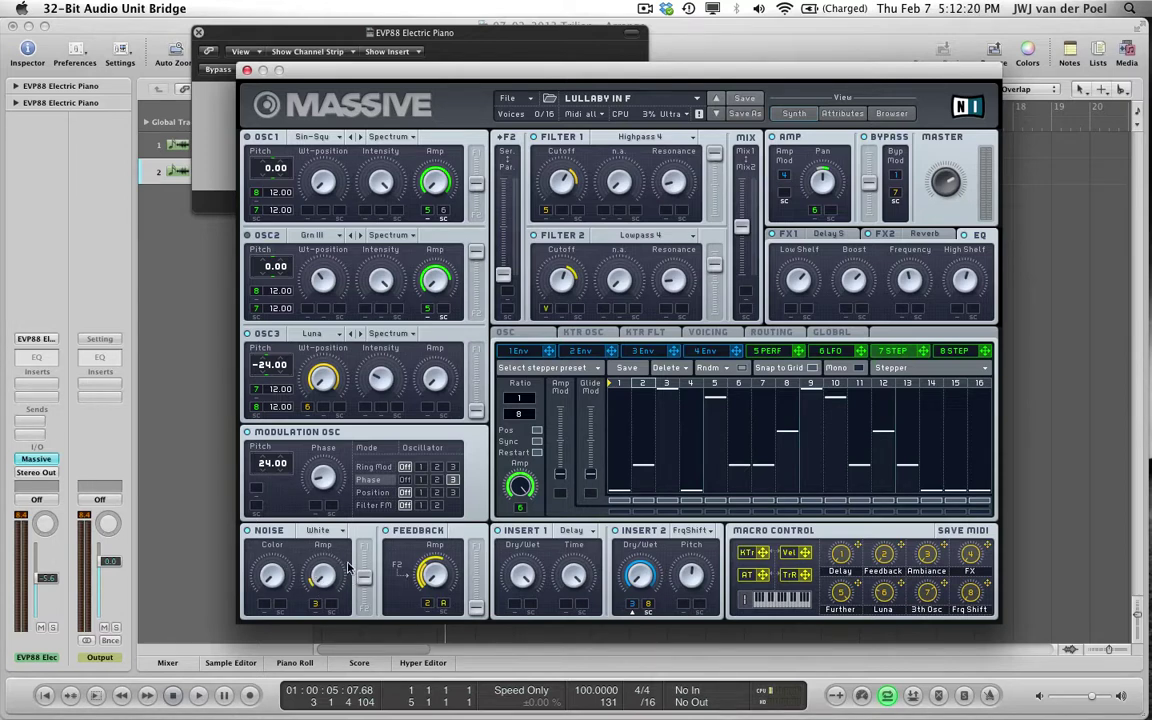
# - Play the Lullaby in F melody once more, then stop playback
pyautogui.press('space')
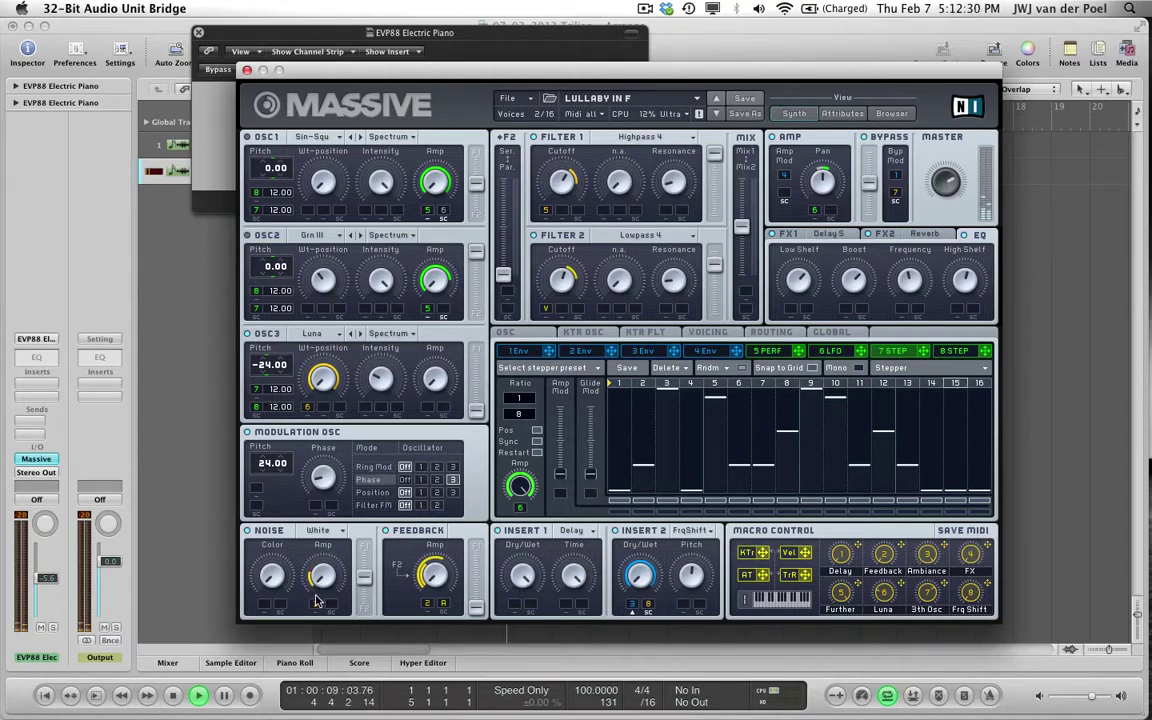
pyautogui.press('space')
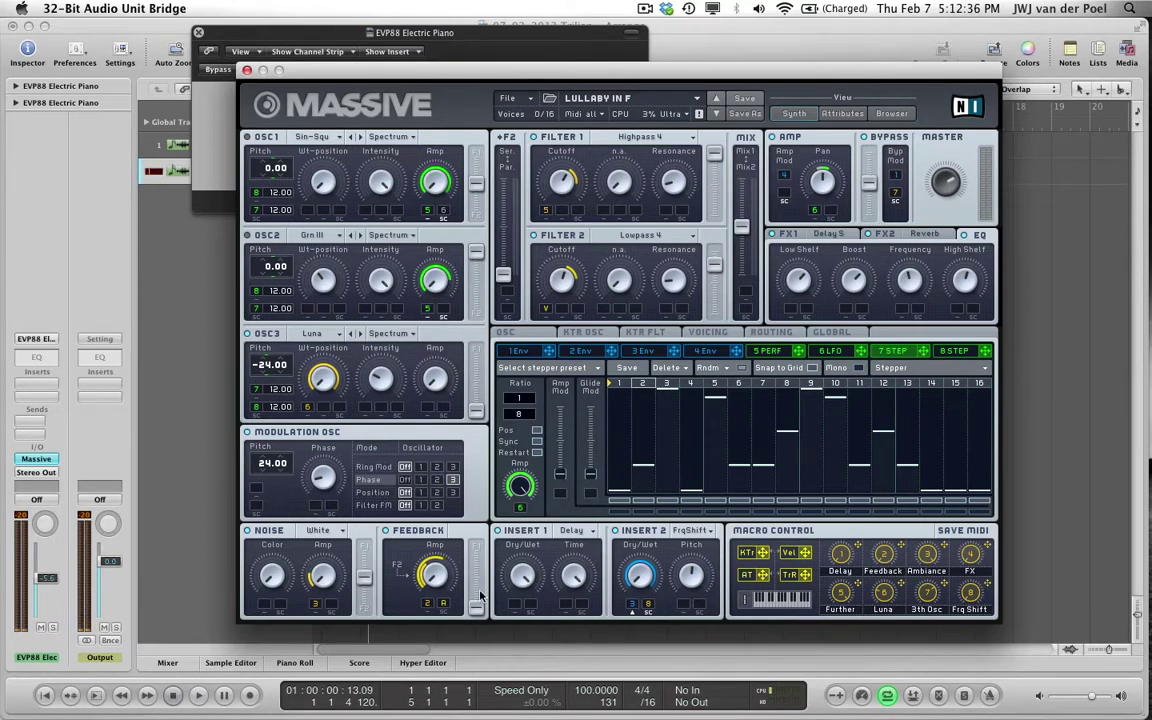
# - Assign modulation under the Feedback Amp knob, then play and stop the melody twice
pyautogui.click(443, 603)
pyautogui.click(444, 602)
pyautogui.press('space')
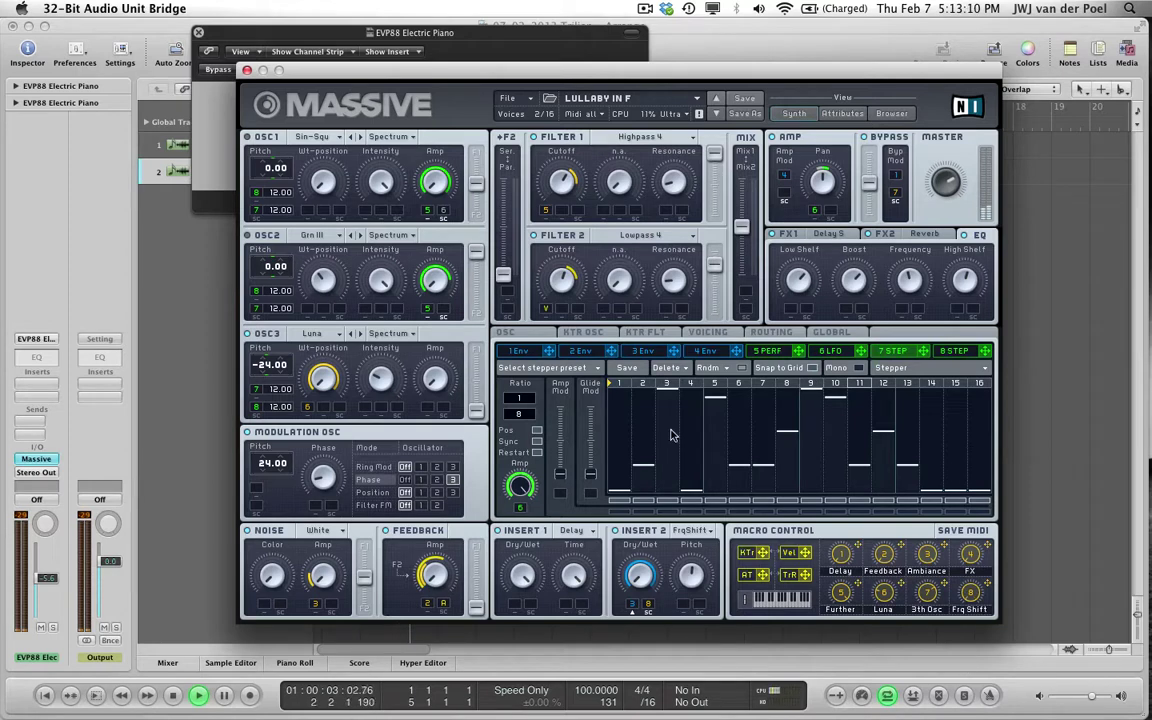
pyautogui.press('space')
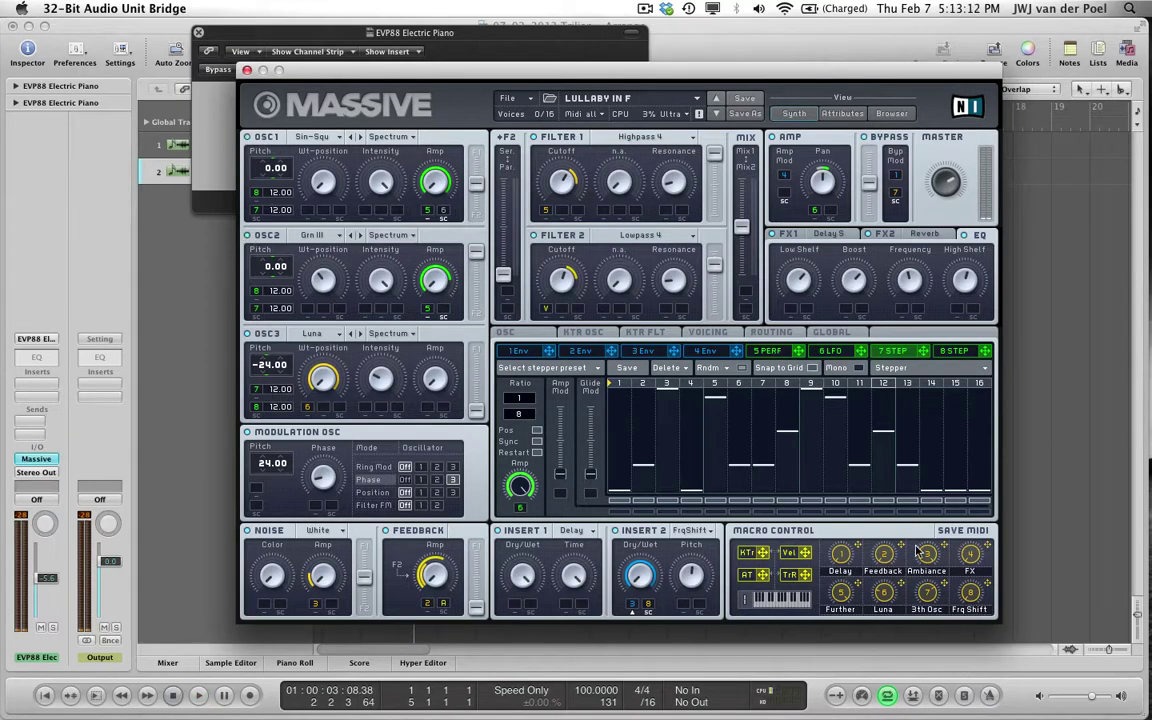
pyautogui.press('space')
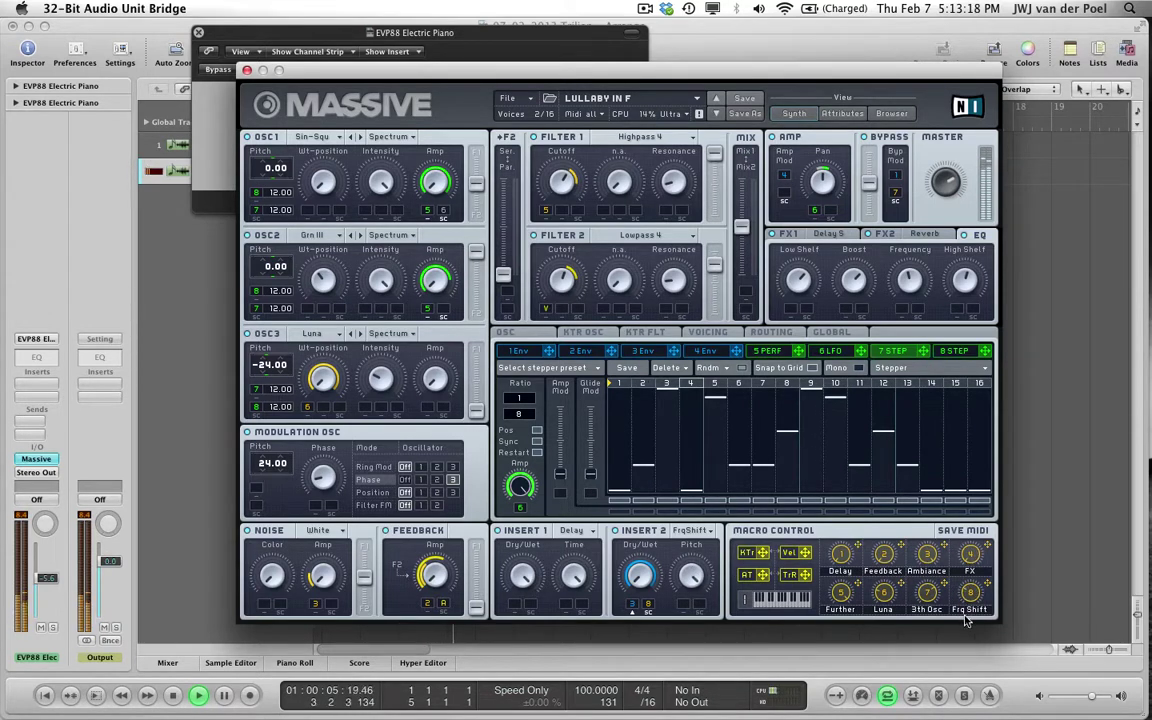
pyautogui.press('space')
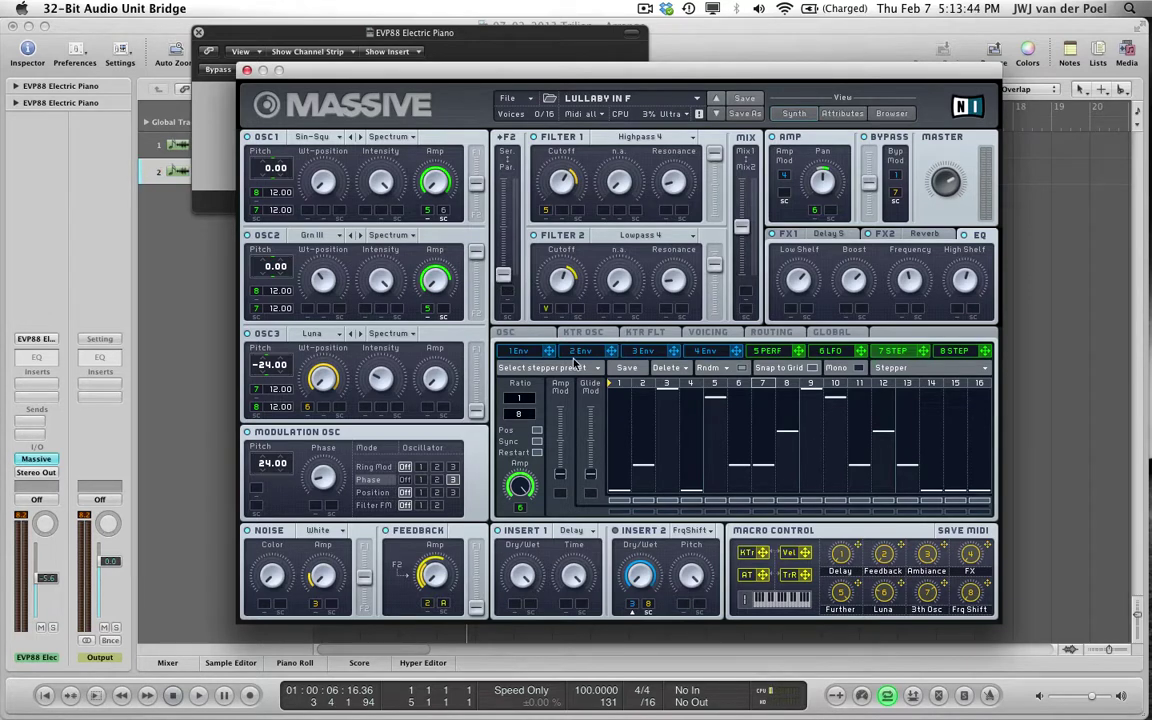
# - View envelopes 1, 2, 3 and 4 in turn, ending on envelope 4's rise-plateau-falloff curve
pyautogui.click(530, 355)
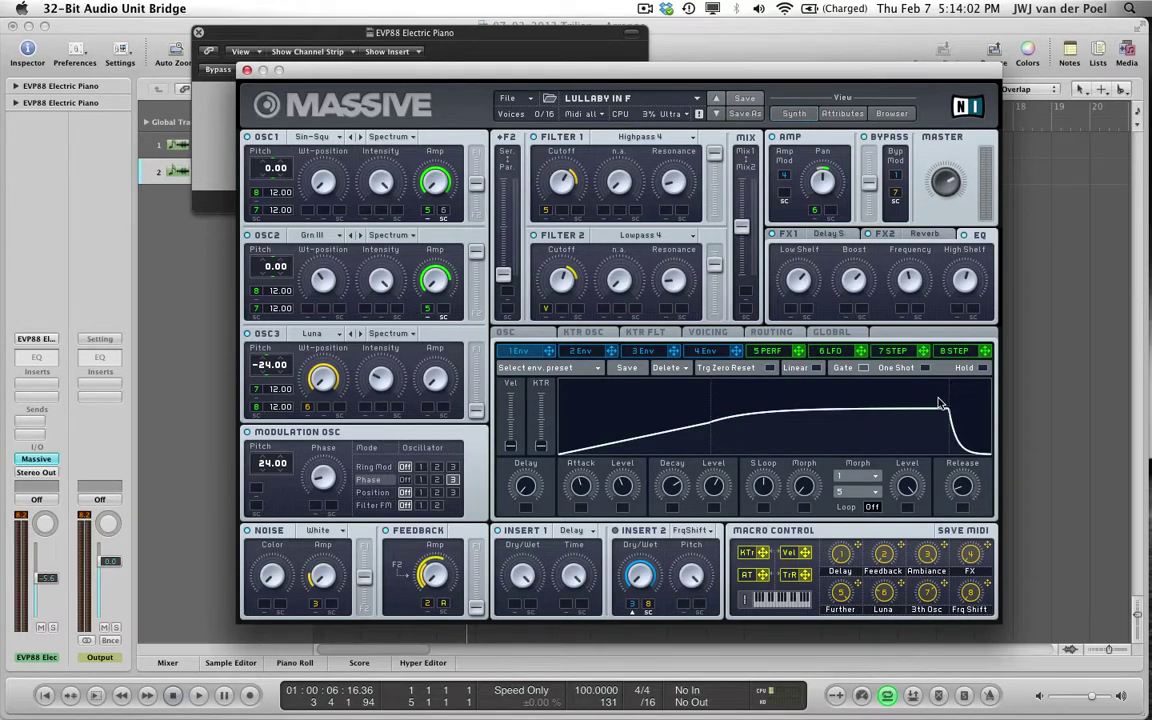
pyautogui.click(583, 352)
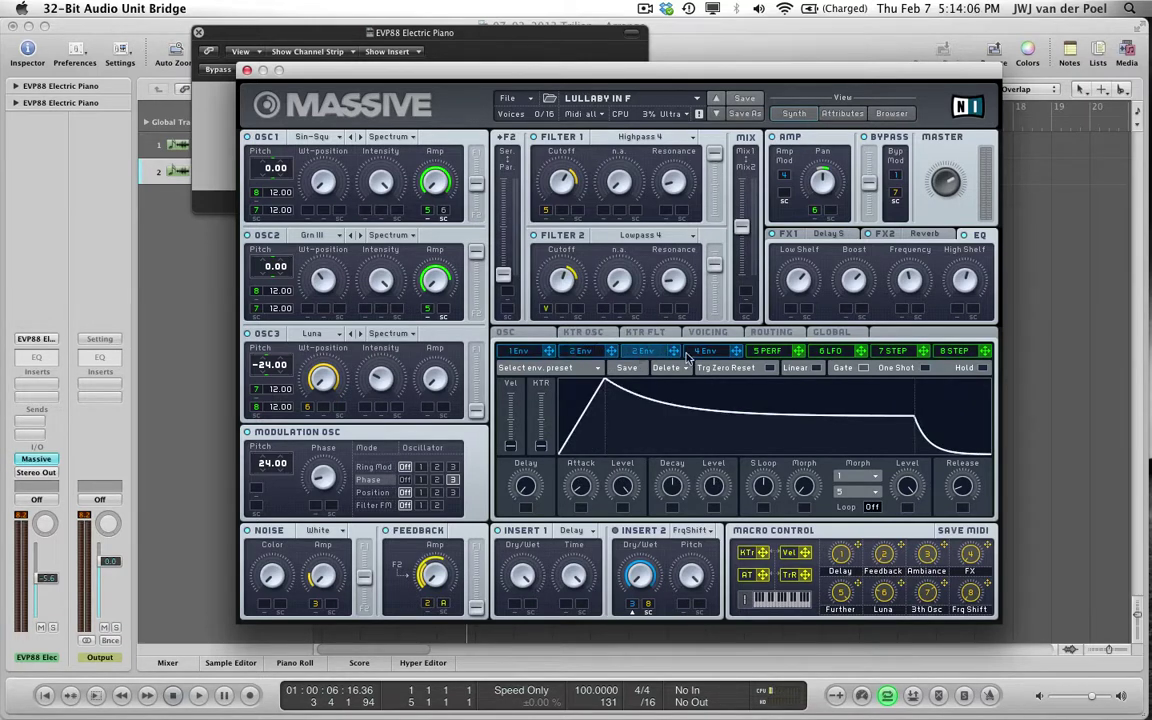
pyautogui.click(643, 352)
pyautogui.click(709, 354)
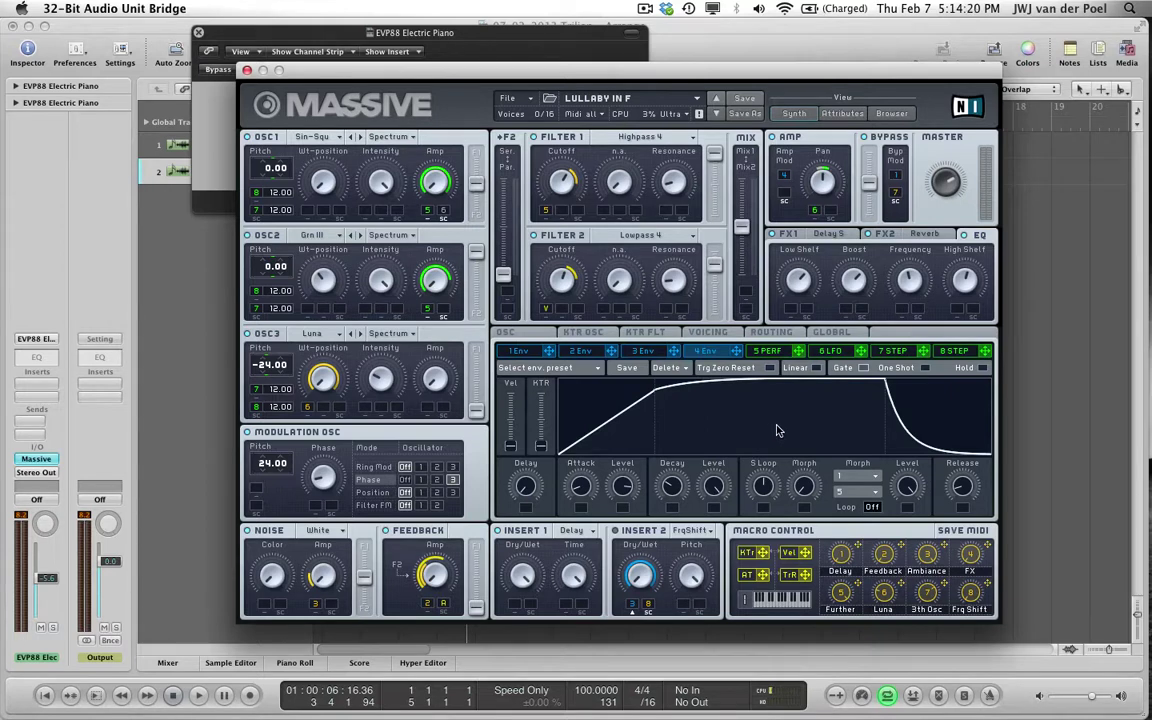
# - Show the slot-5 performer sequence, then LFO 6's square and sine curves
pyautogui.click(771, 353)
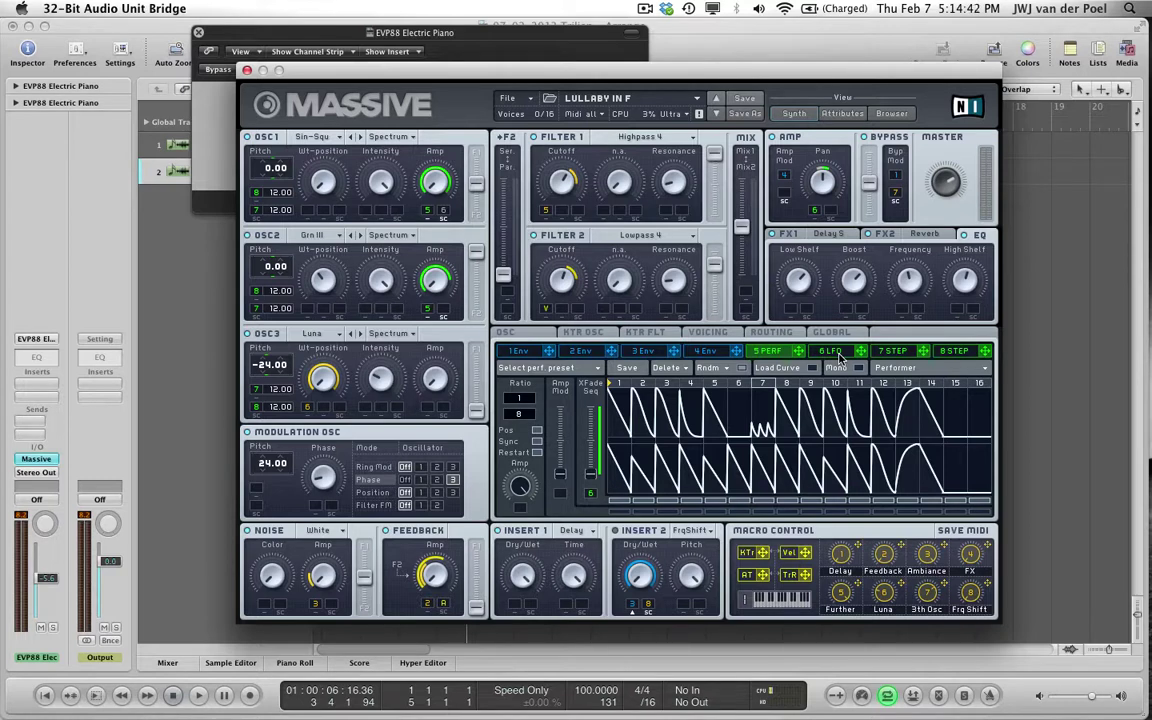
pyautogui.click(836, 352)
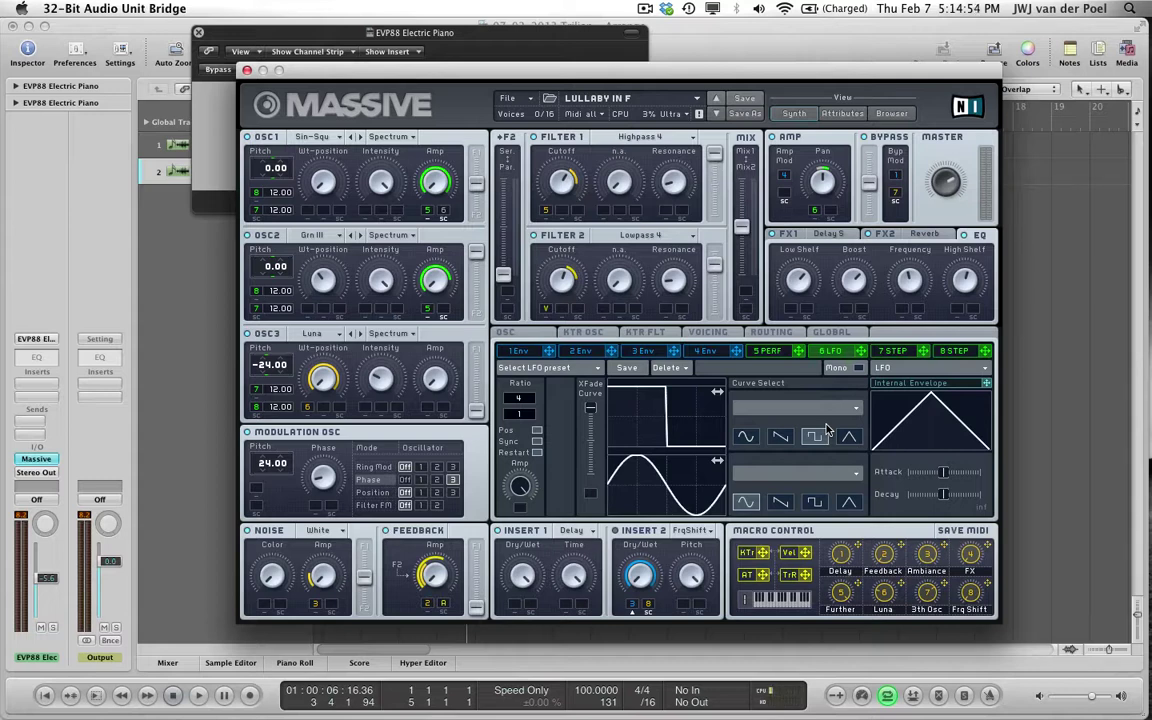
# - Check stepper 7's pattern with step 15 left at 0.00, then show stepper 8's steps
pyautogui.click(893, 351)
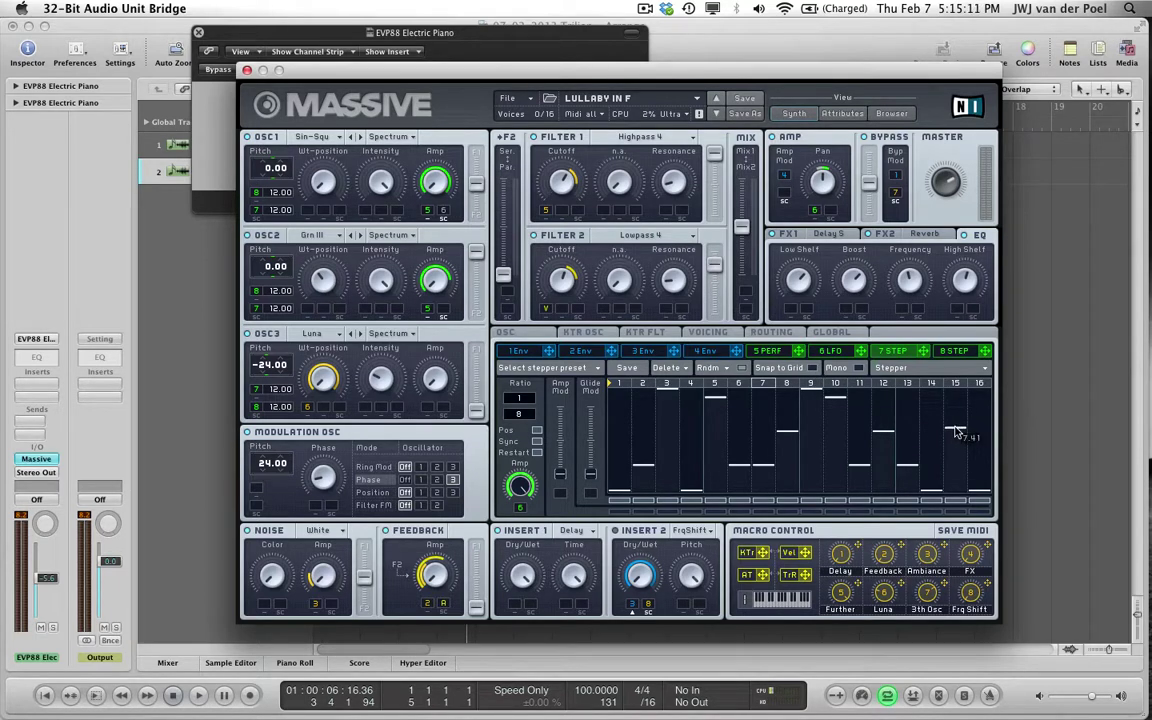
pyautogui.moveTo(955, 438)
pyautogui.mouseDown()
pyautogui.moveTo(955, 420)
pyautogui.moveTo(955, 436)
pyautogui.mouseUp()
pyautogui.moveTo(955, 437)
pyautogui.mouseDown()
pyautogui.moveTo(955, 495)
pyautogui.moveTo(957, 390)
pyautogui.moveTo(963, 498)
pyautogui.mouseUp()
pyautogui.click(955, 351)
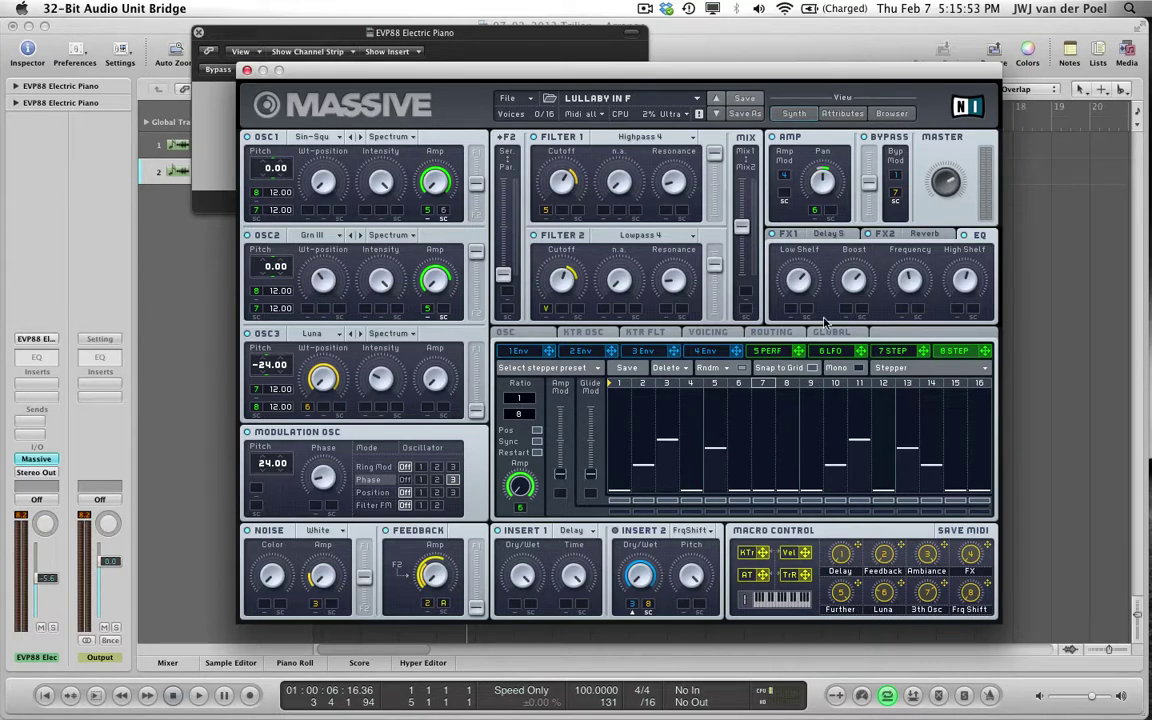
pyautogui.click(838, 236)
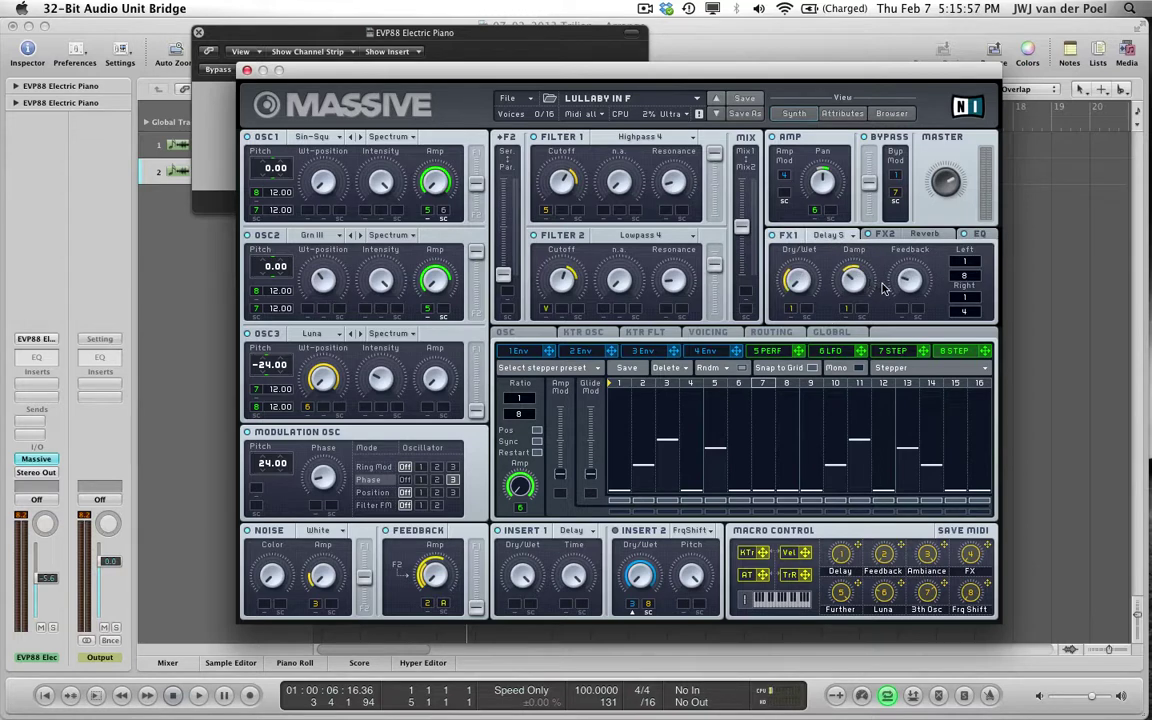
pyautogui.click(933, 236)
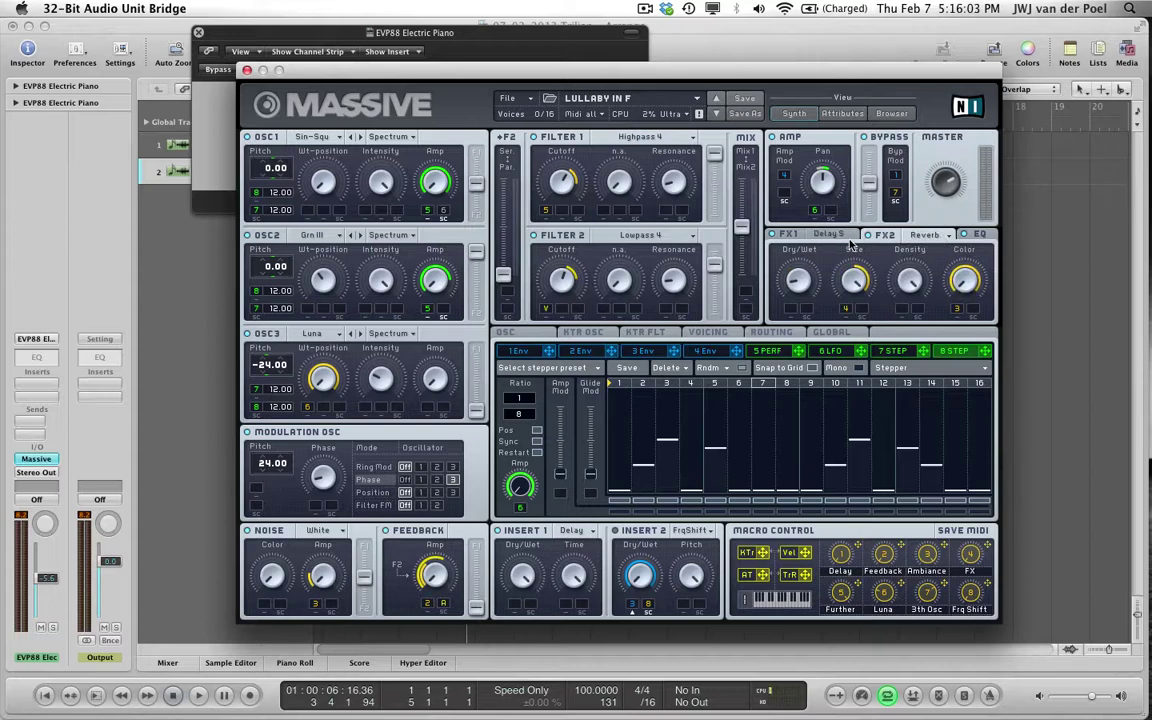
pyautogui.click(979, 236)
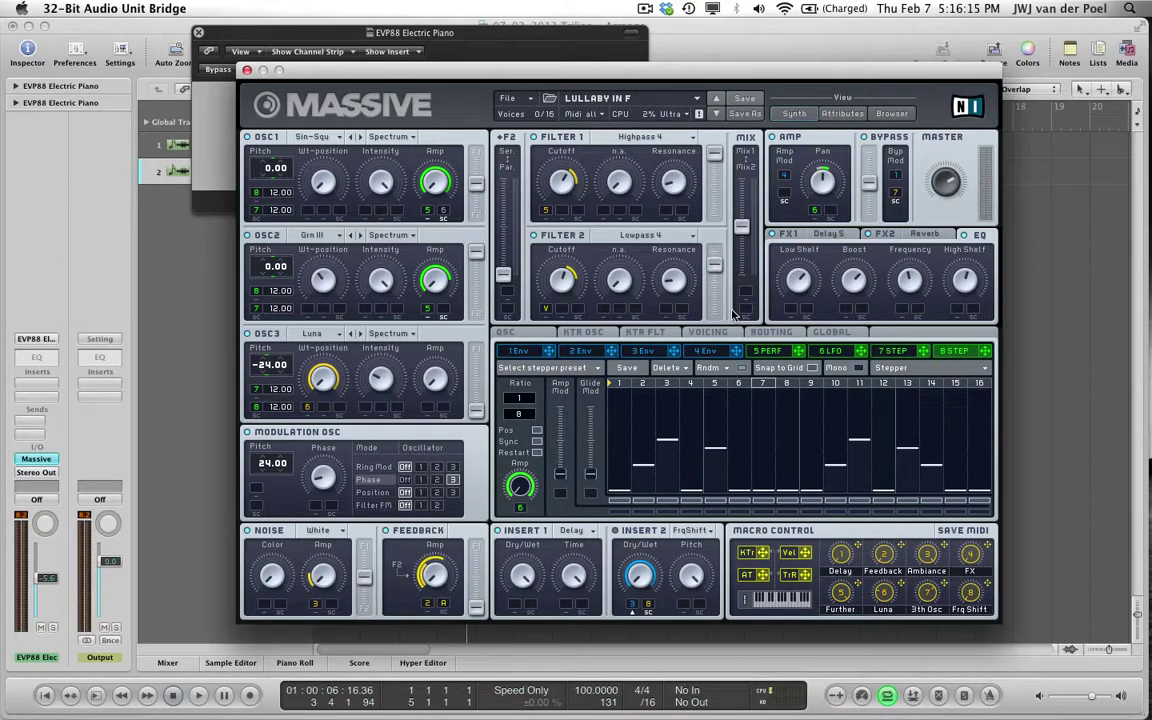
# - On the routing overview, drag the 7 STEP source onto the Bypass Mod slot
pyautogui.click(766, 335)
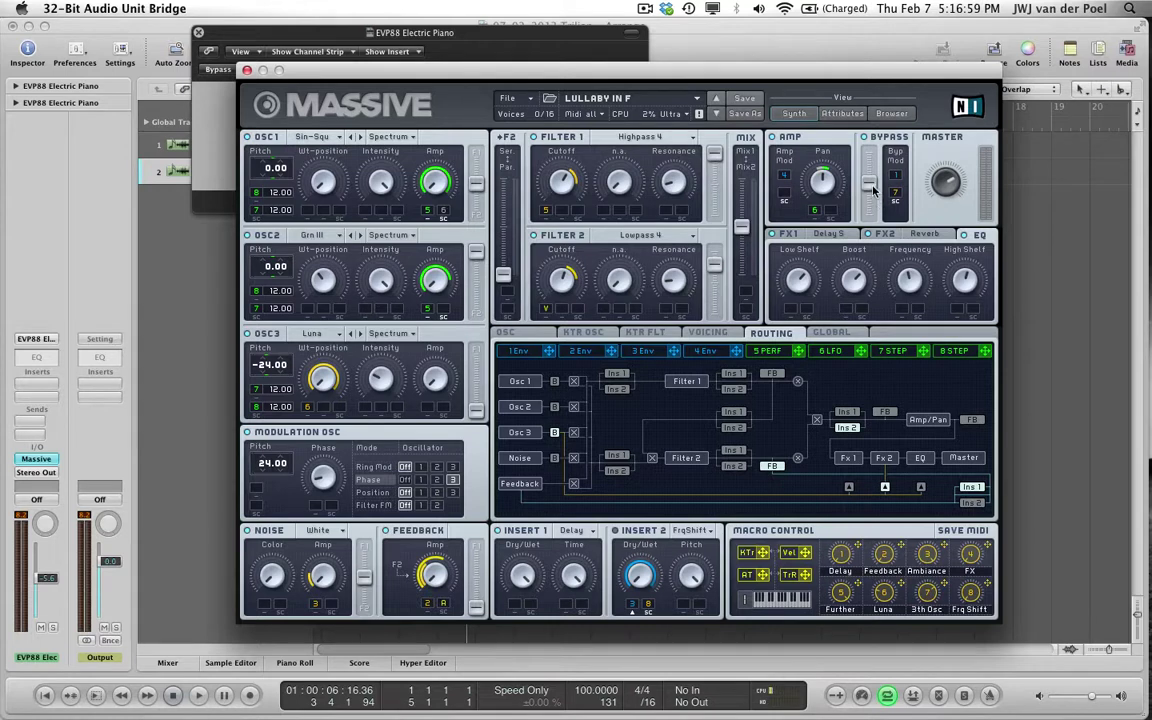
pyautogui.moveTo(895, 190); pyautogui.dragTo(900, 176)
# - Play the patch once, reassign stepper 7 to Bypass Mod, and lower the Bypass slider
pyautogui.click(767, 351)
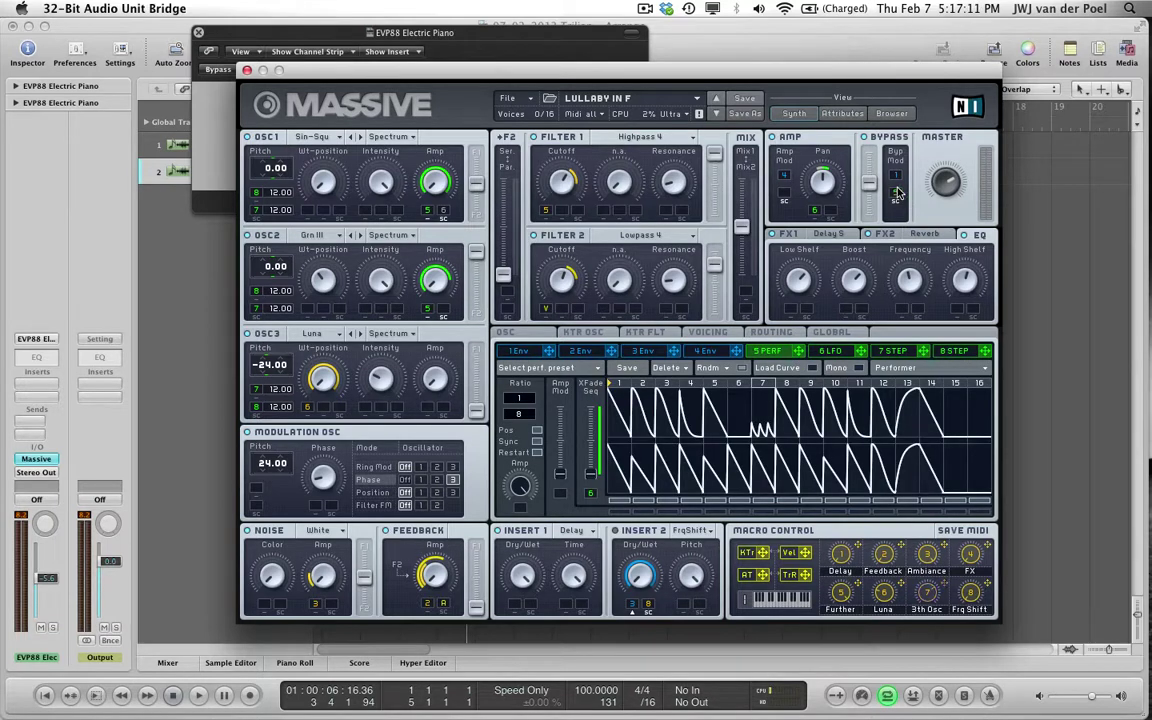
pyautogui.press('space')
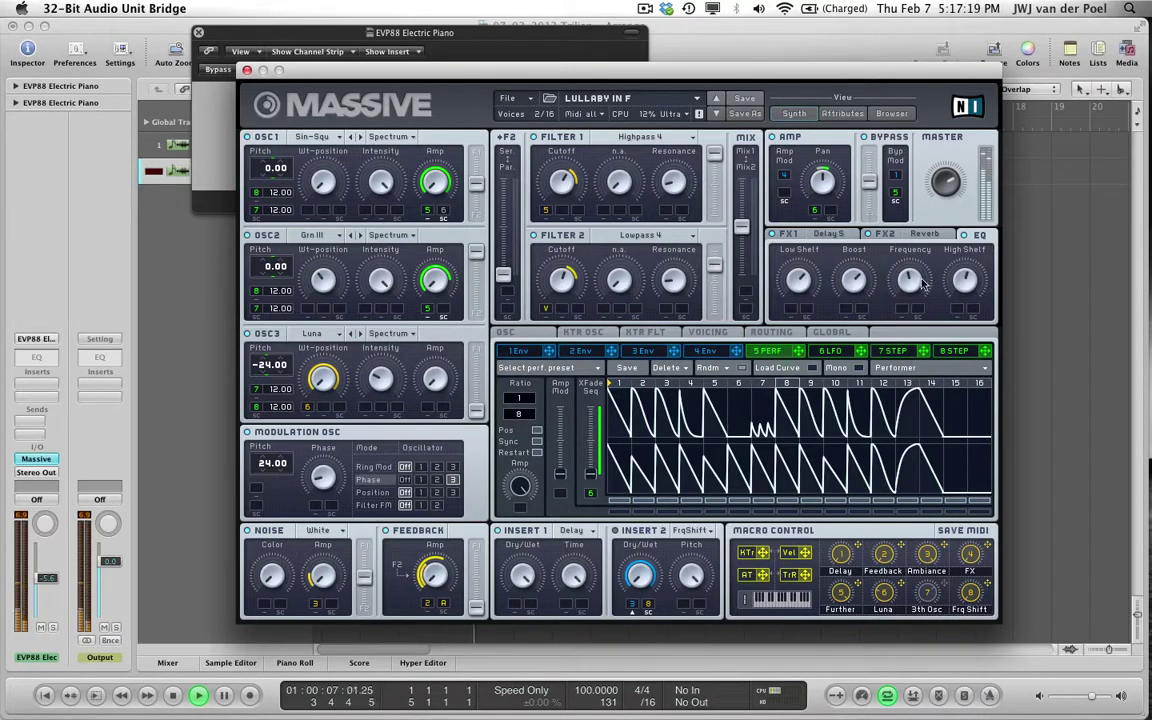
pyautogui.press('space')
pyautogui.moveTo(922, 351); pyautogui.dragTo(896, 197)
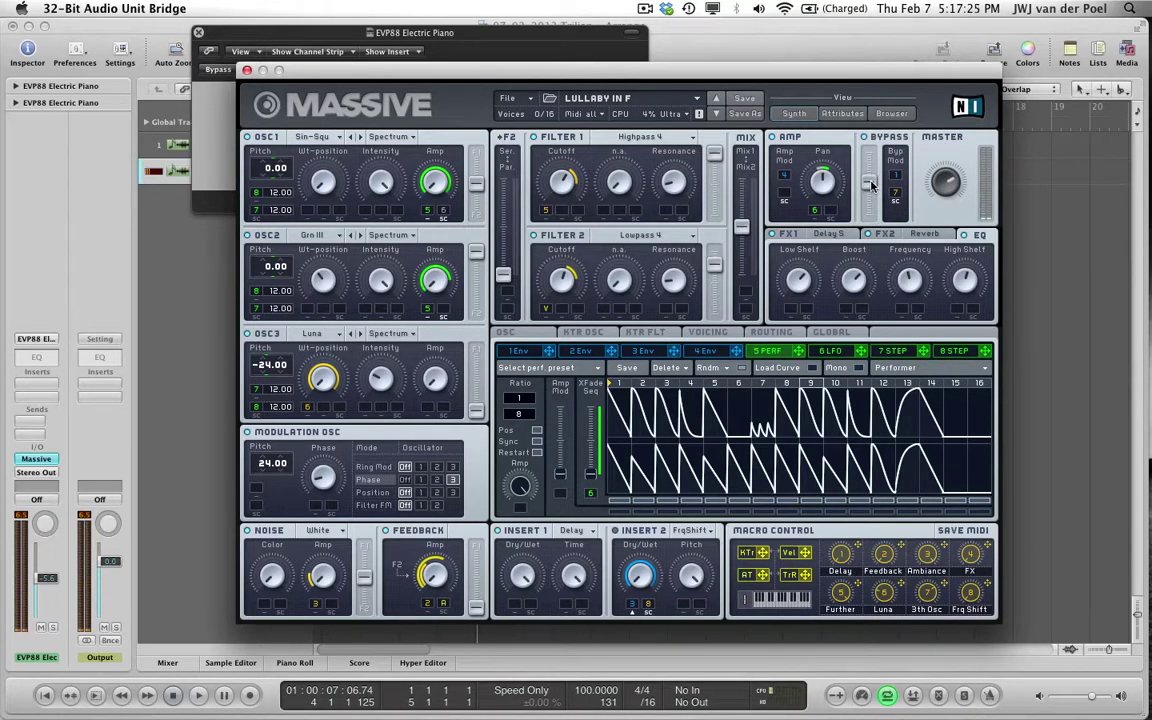
pyautogui.moveTo(872, 185); pyautogui.dragTo(872, 216)
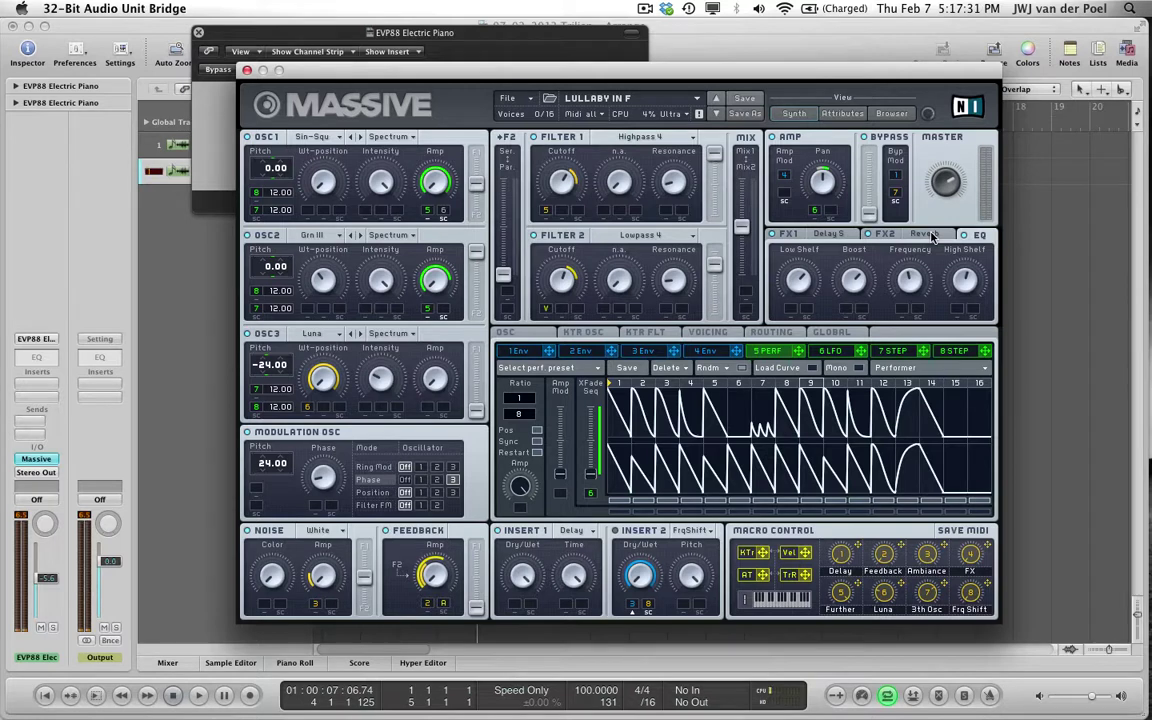
# - Look over routing, voicing, filter and oscillator key-tracking, and oscillator pages, then show stepper 7's pattern again
pyautogui.click(786, 333)
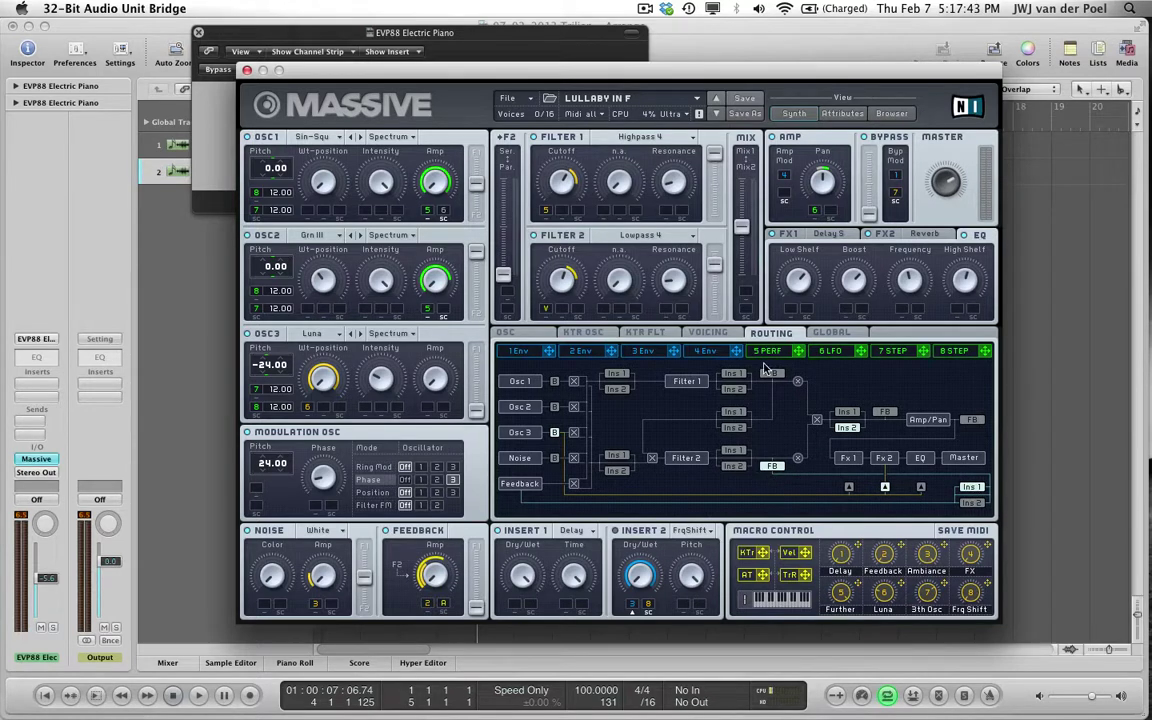
pyautogui.click(710, 333)
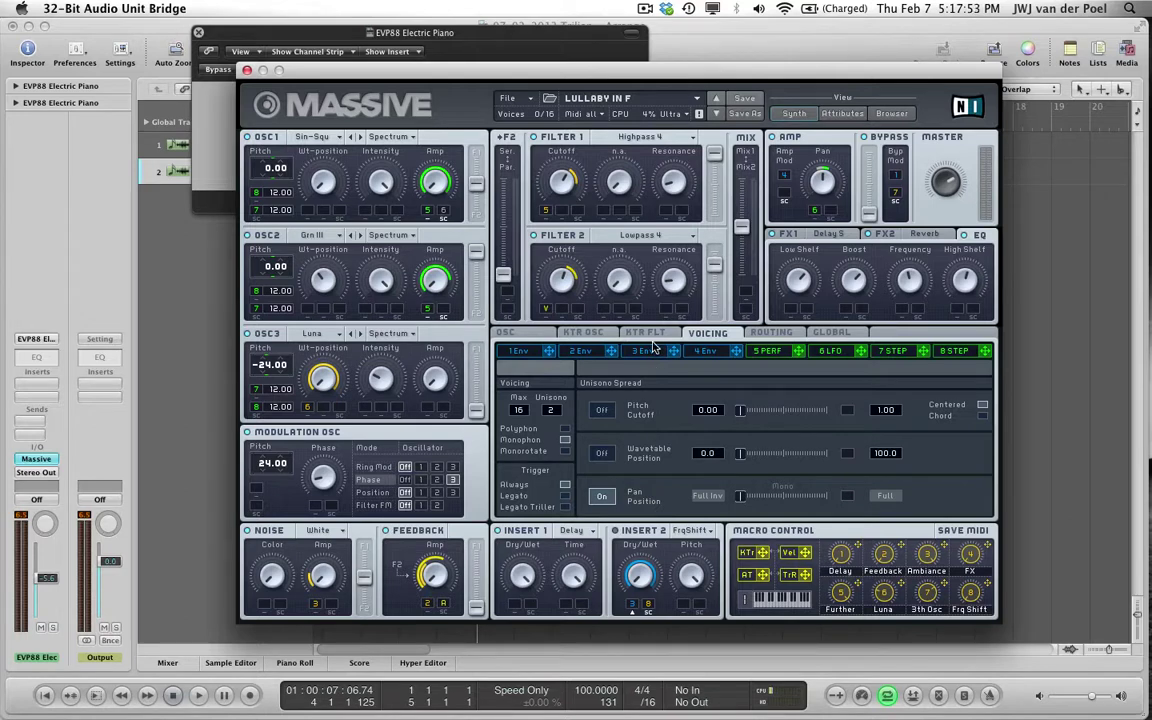
pyautogui.click(620, 334)
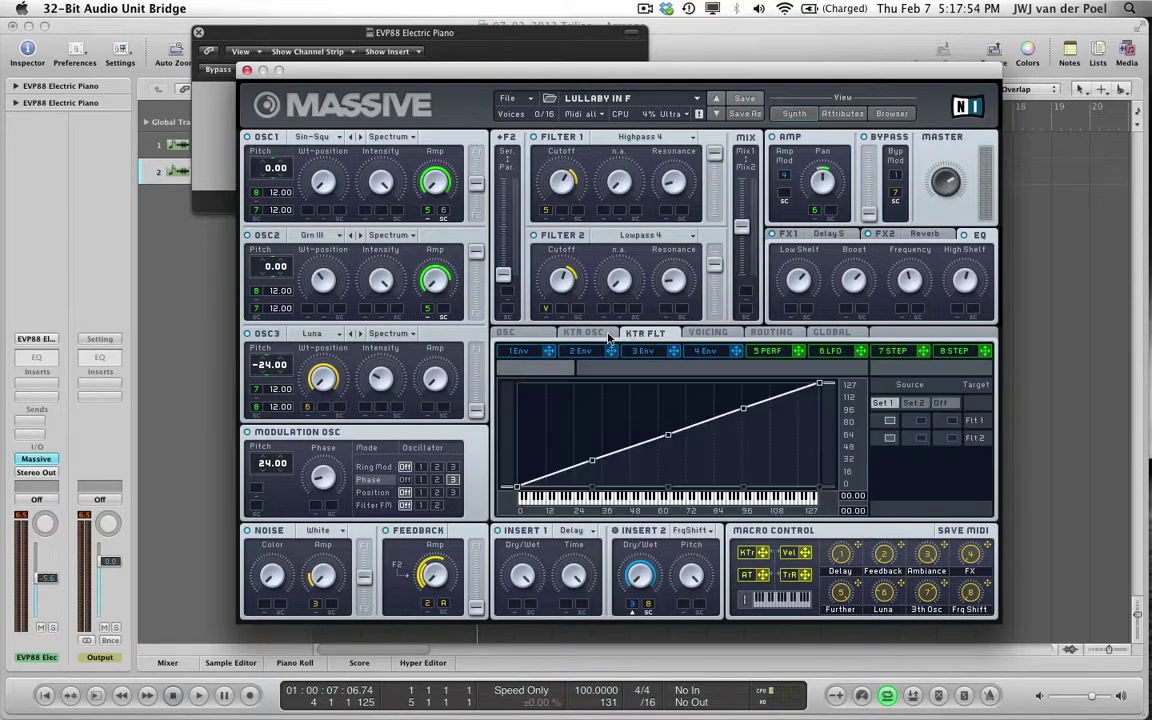
pyautogui.click(527, 336)
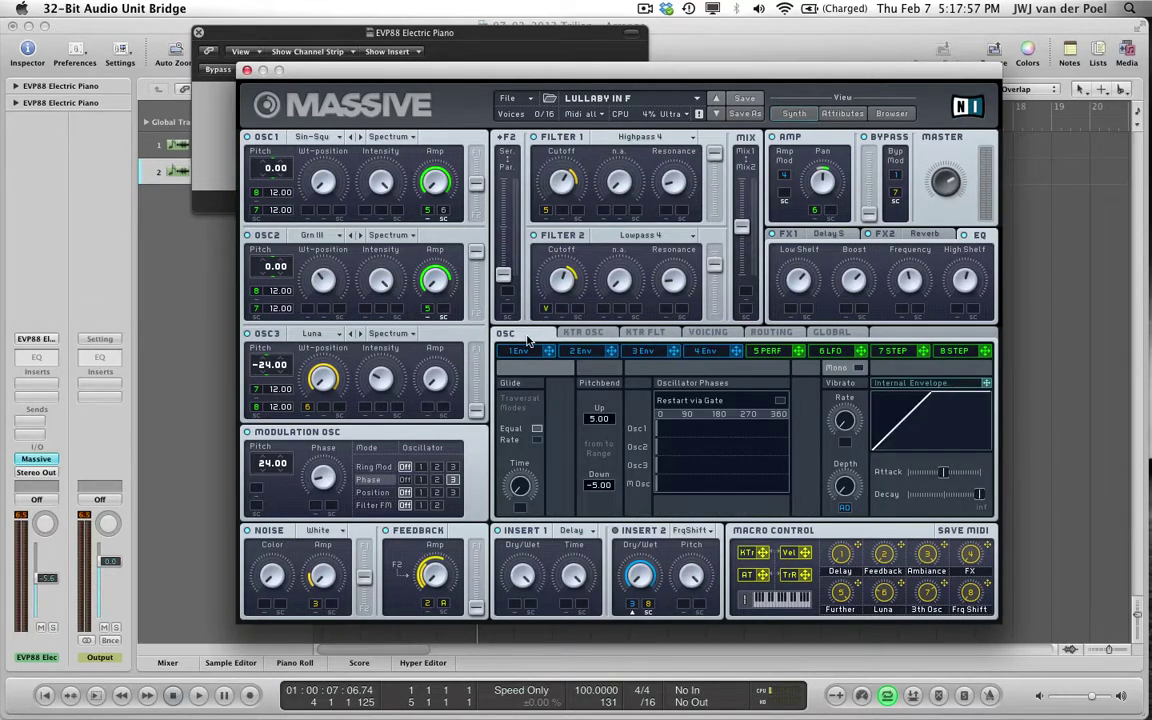
pyautogui.click(583, 334)
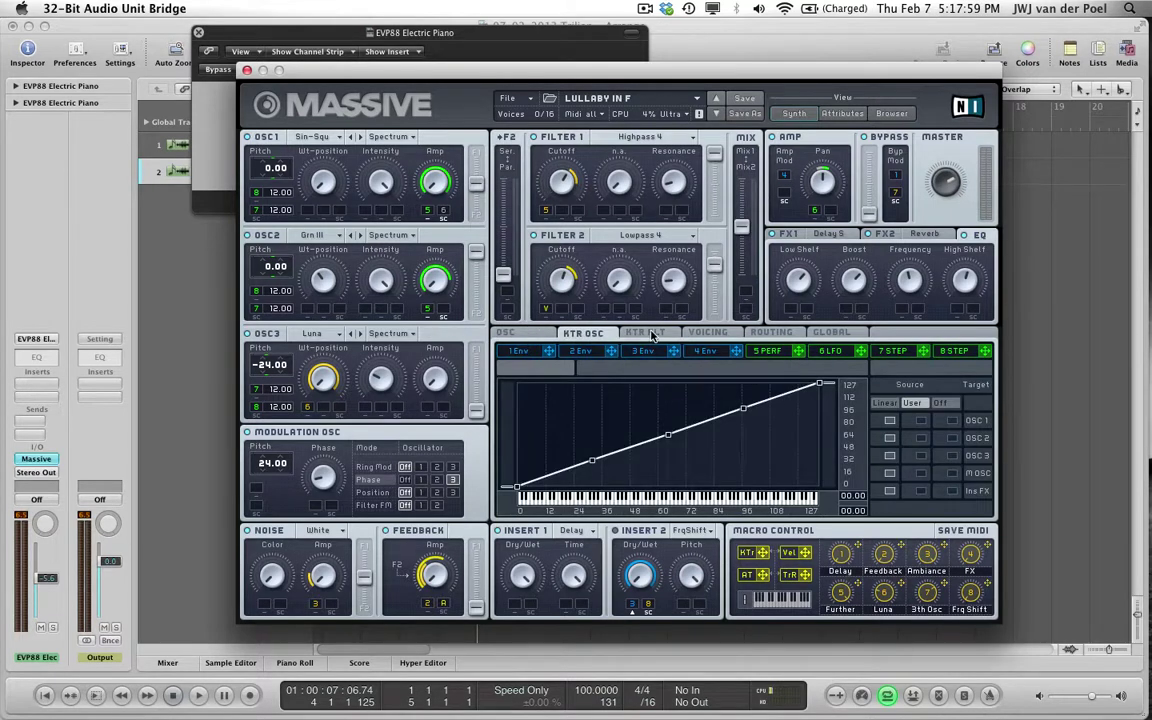
pyautogui.click(525, 334)
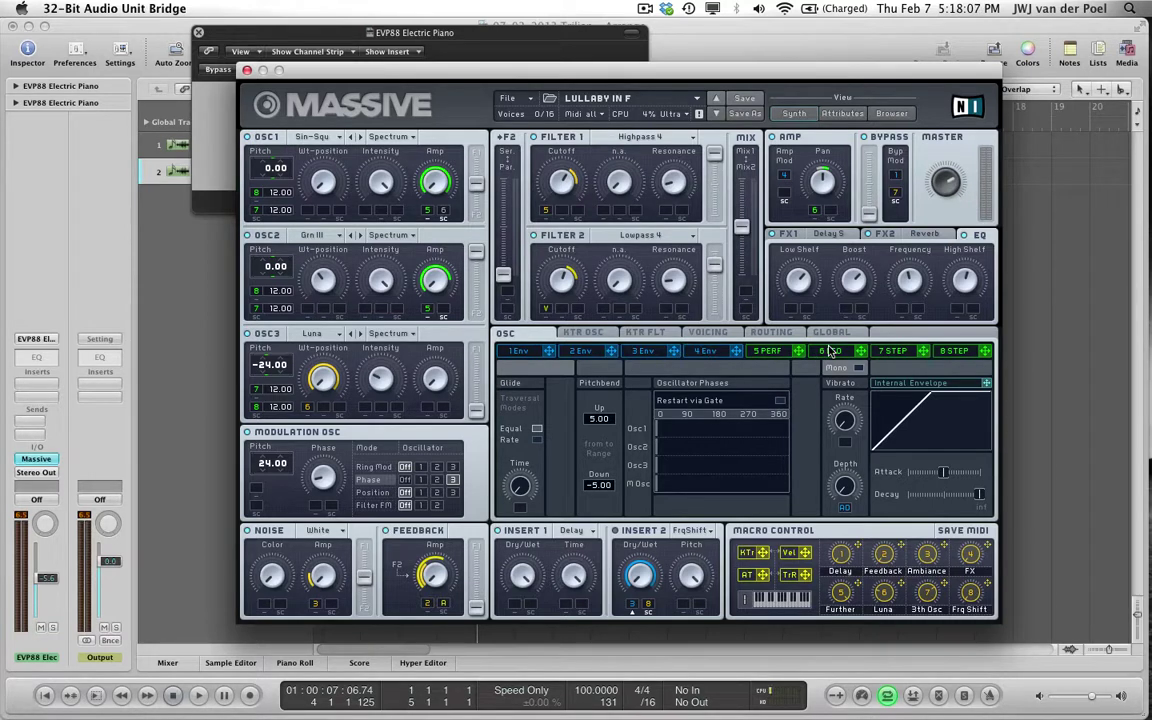
pyautogui.click(895, 352)
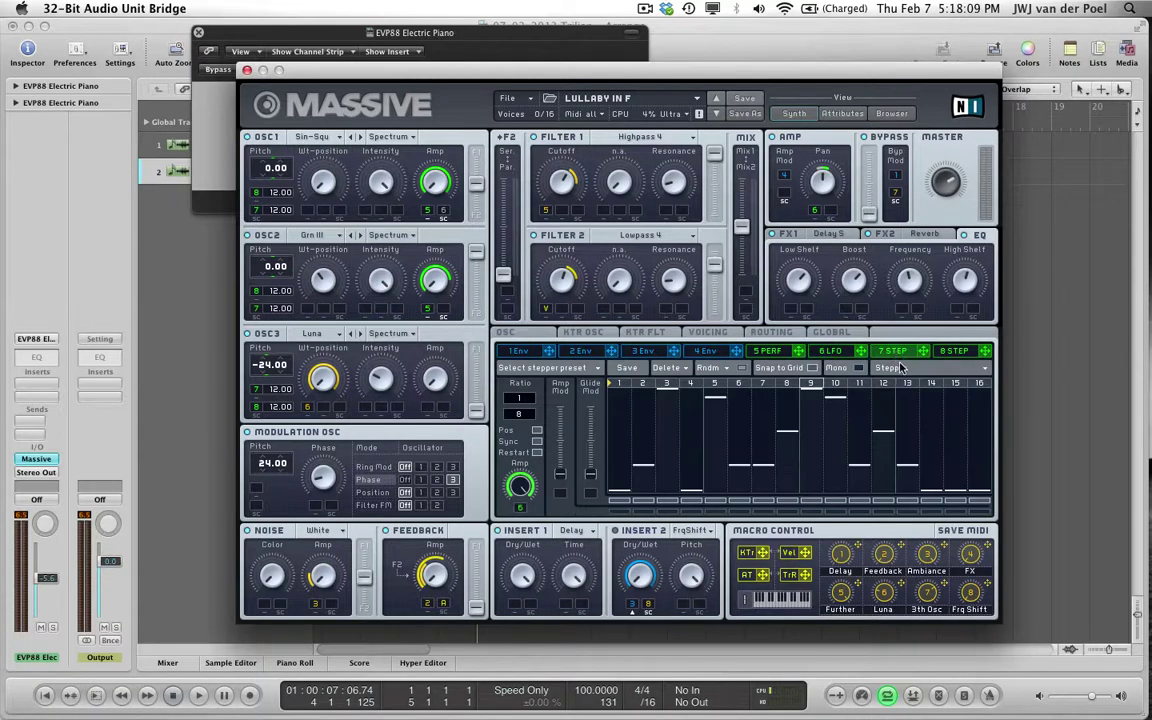